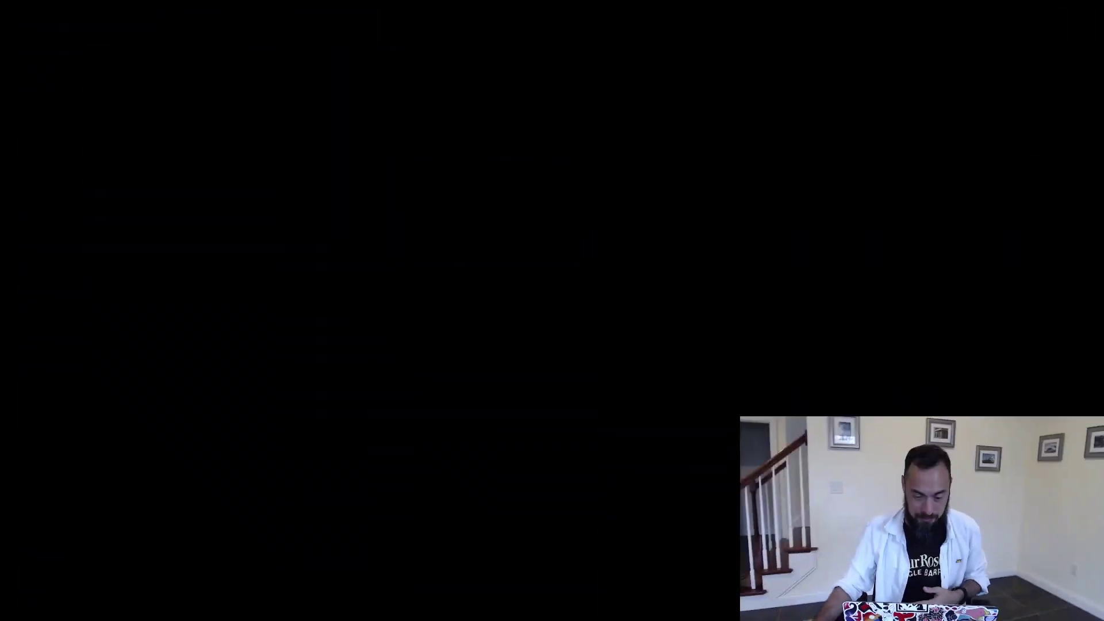
Step: Scroll the forum to the 'Integrated Admob Interstitial Ads With Custom Options' thread
scroll(408, 241, down, 2)
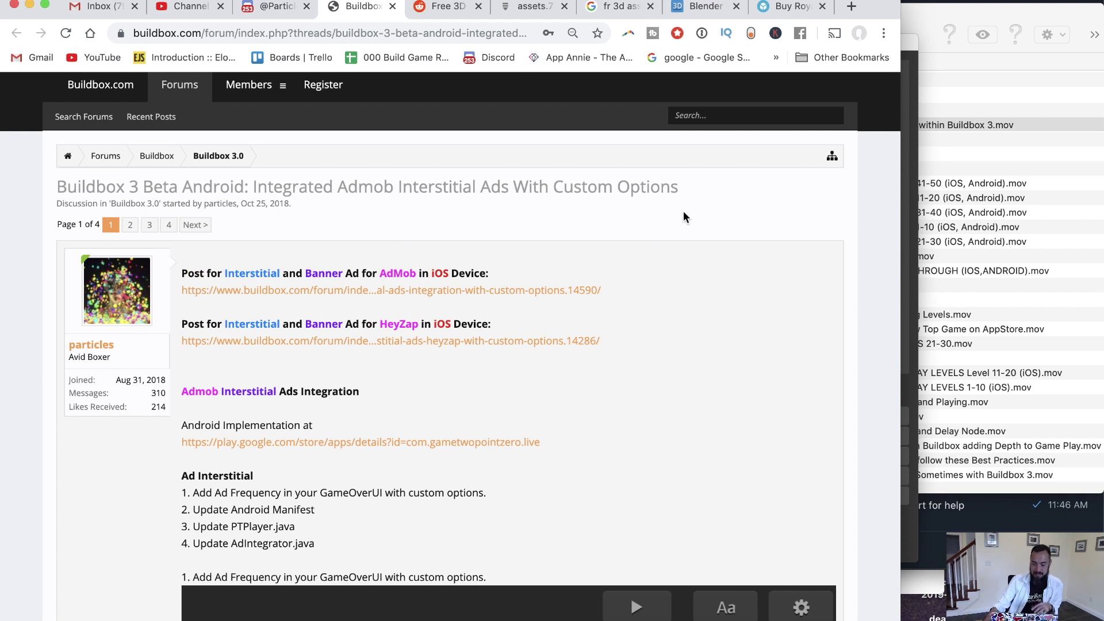
Step: Follow the link to the iOS AdMob banner and interstitial thread, then return to Buildbox's node map
drag(679, 189, 57, 190)
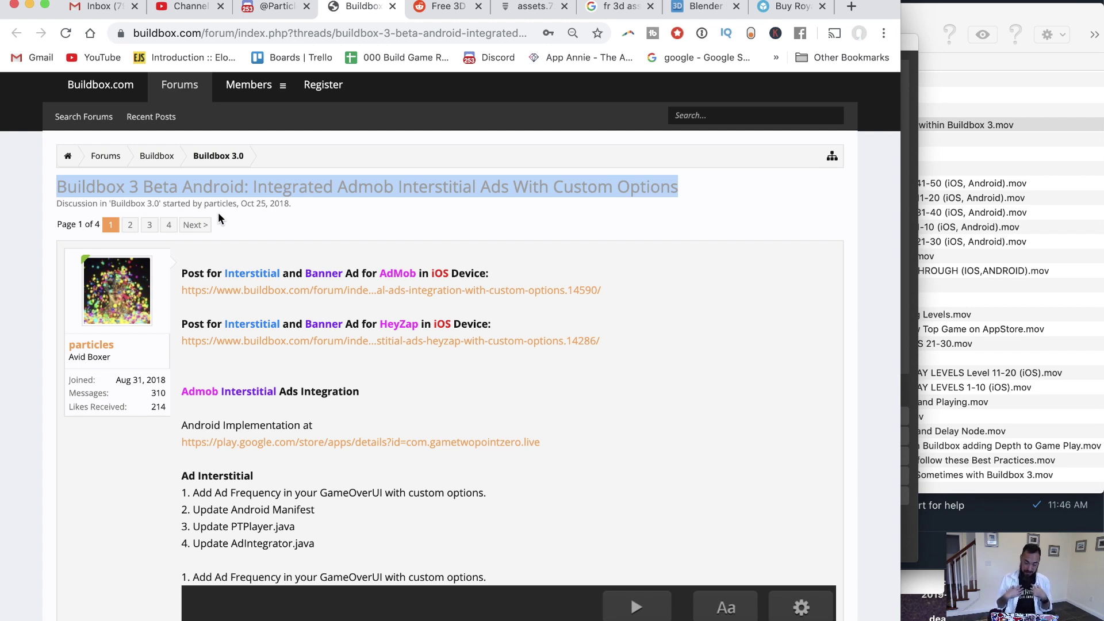
click(278, 291)
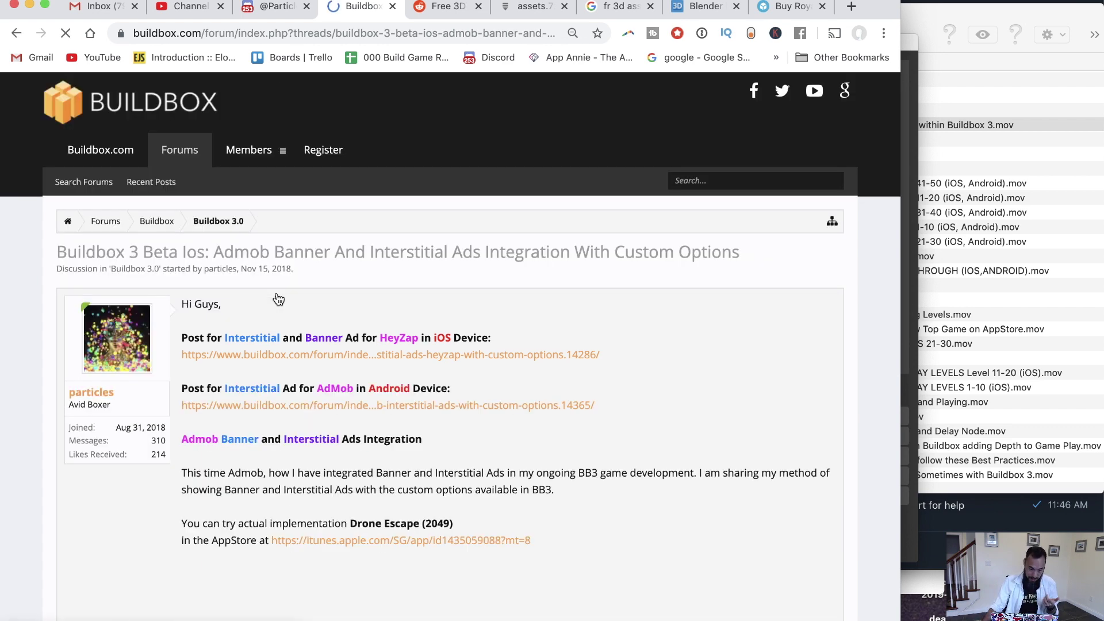
key(ctrl+Up)
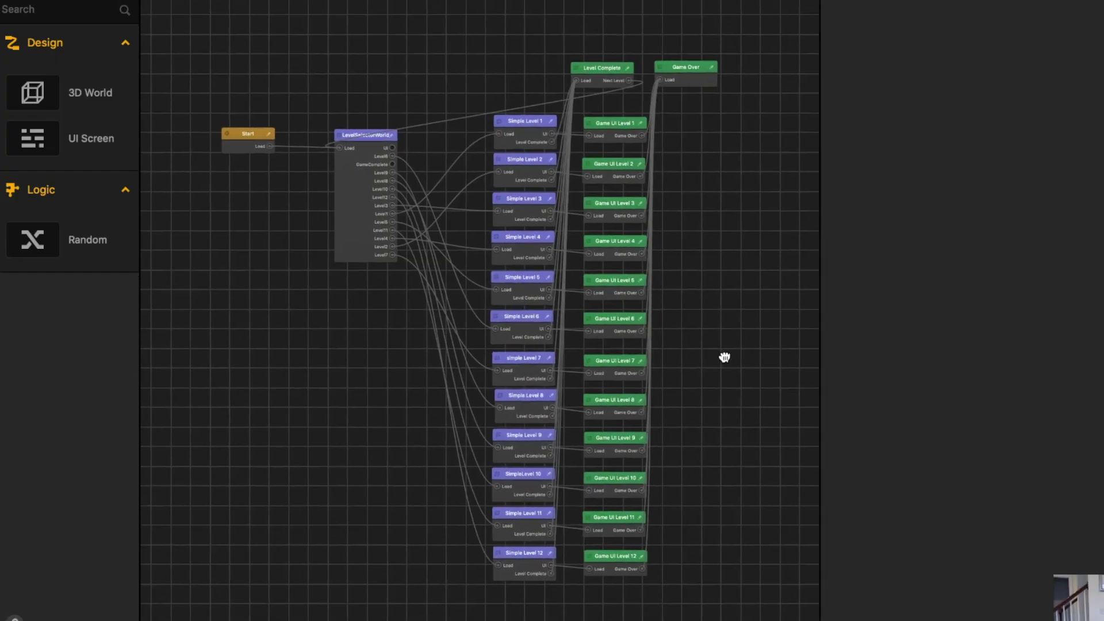
drag(724, 357, 735, 357)
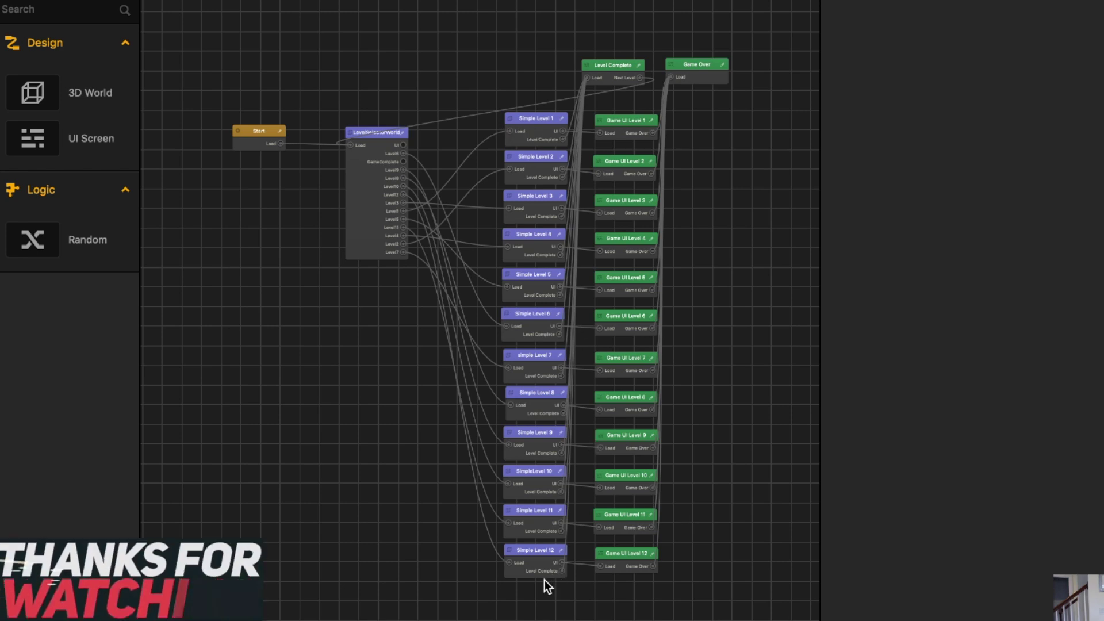
Step: Zoom the node map and inspect the Level Complete and Game Over nodes' ad settings
scroll(463, 580, up, 2)
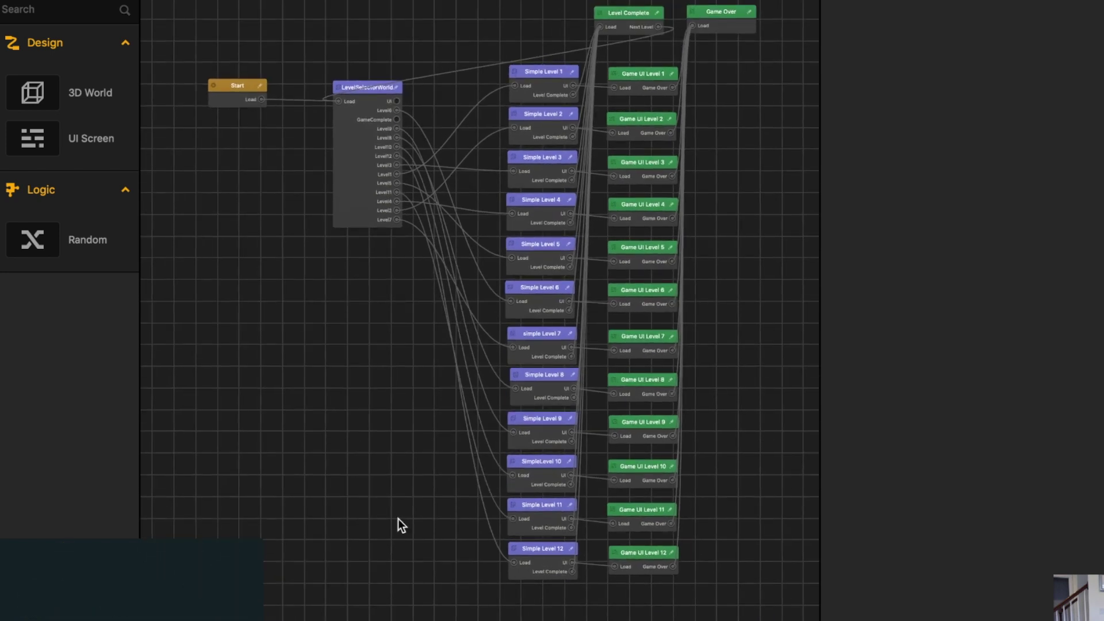
click(613, 17)
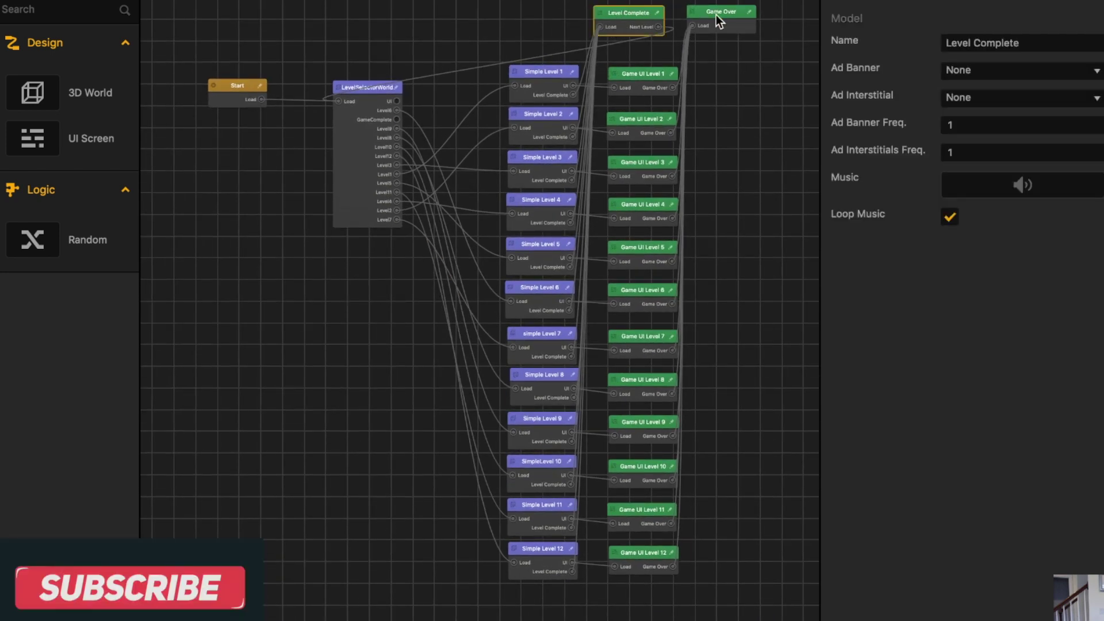
click(716, 15)
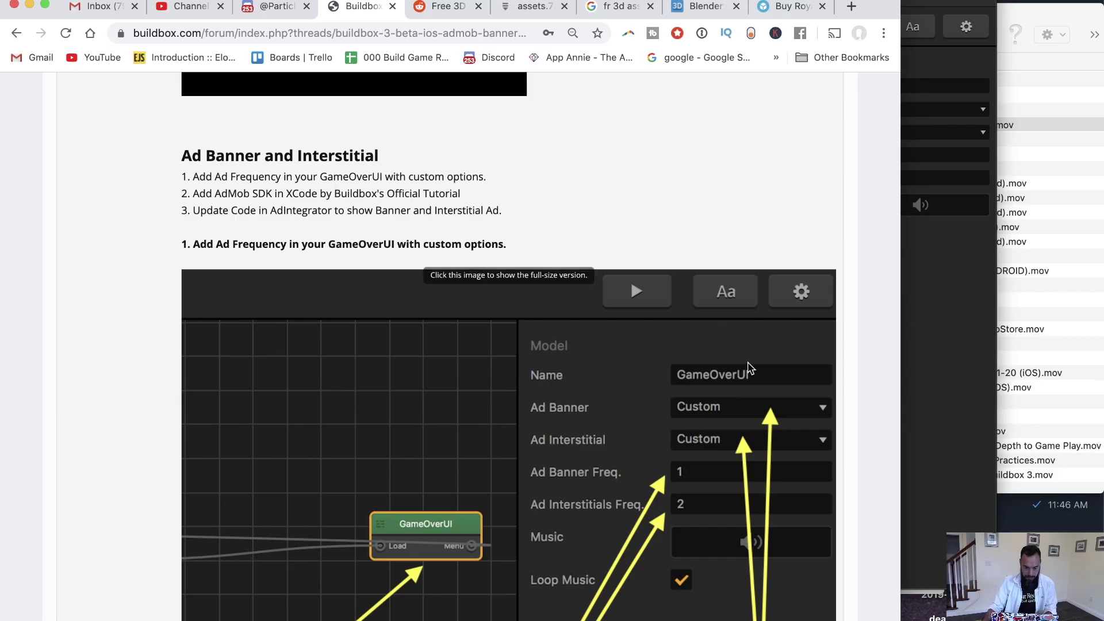
Step: Read the forum's GameOverUI custom ad screenshot, then open Cube Go Gone's General settings
scroll(425, 261, down, 2)
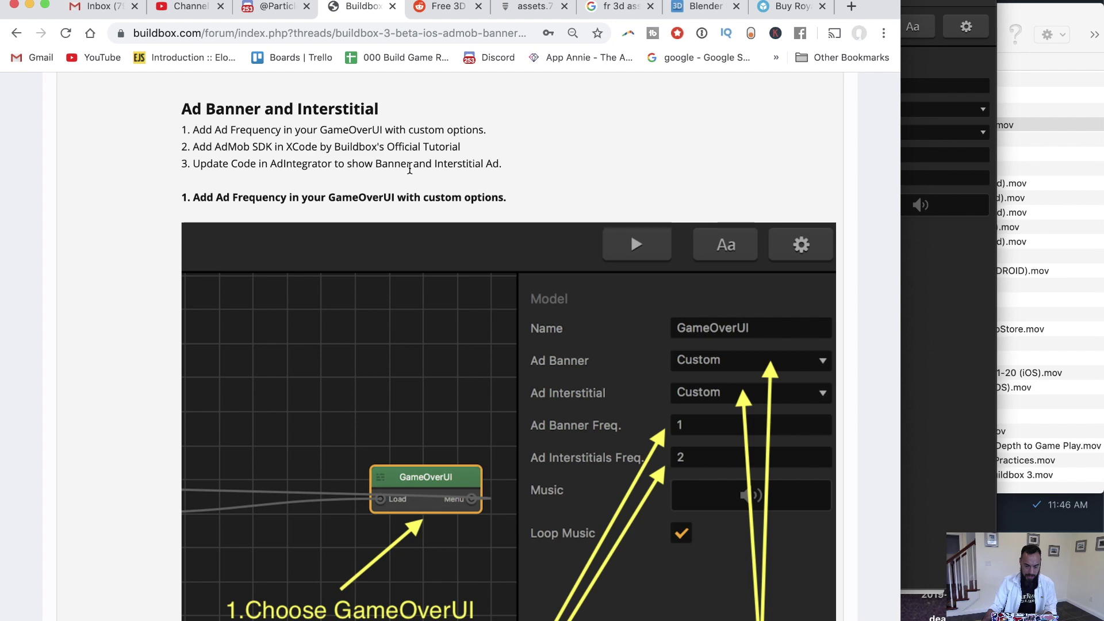
scroll(494, 169, down, 10)
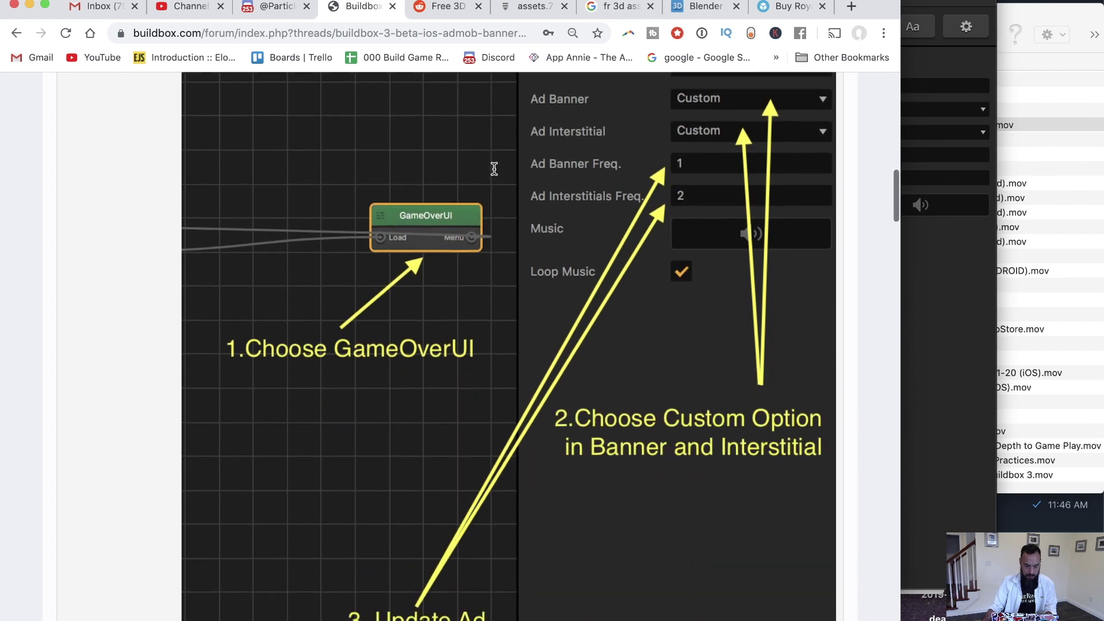
click(966, 27)
click(966, 28)
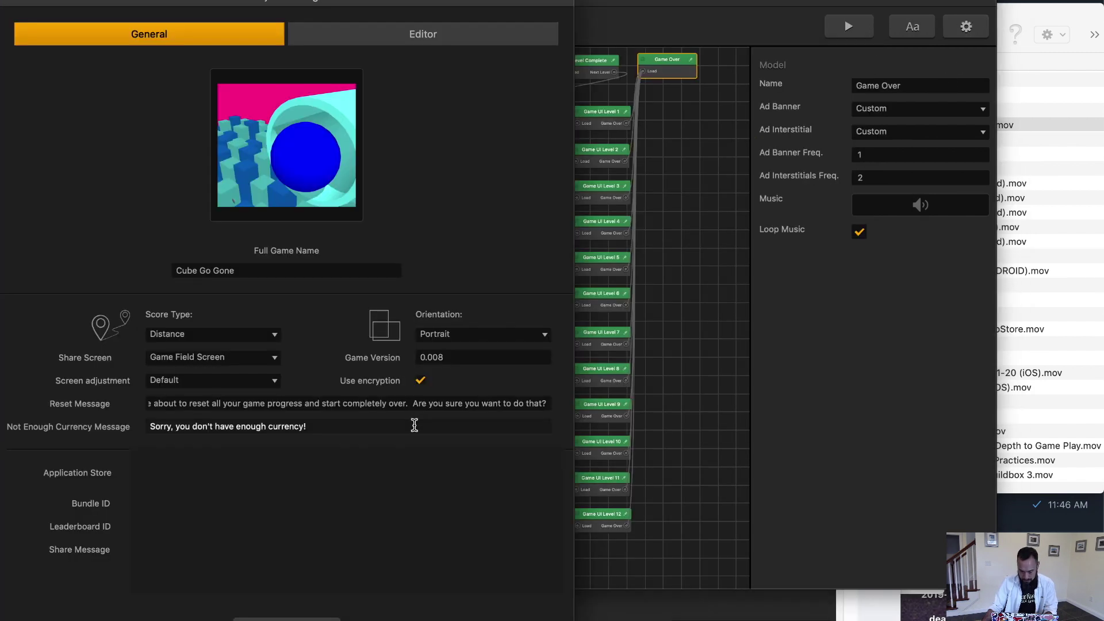
Step: Change the Game Version from 0.008 to 0.009 and save the project
click(463, 360)
key(BackSpace)
text(9)
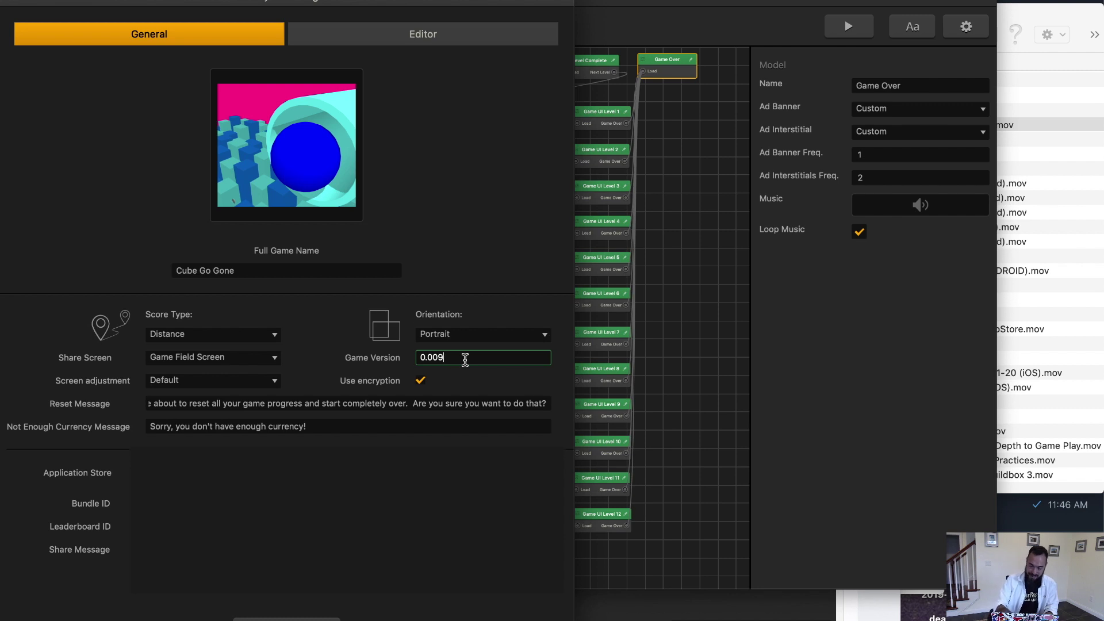
key(Tab)
click(465, 359)
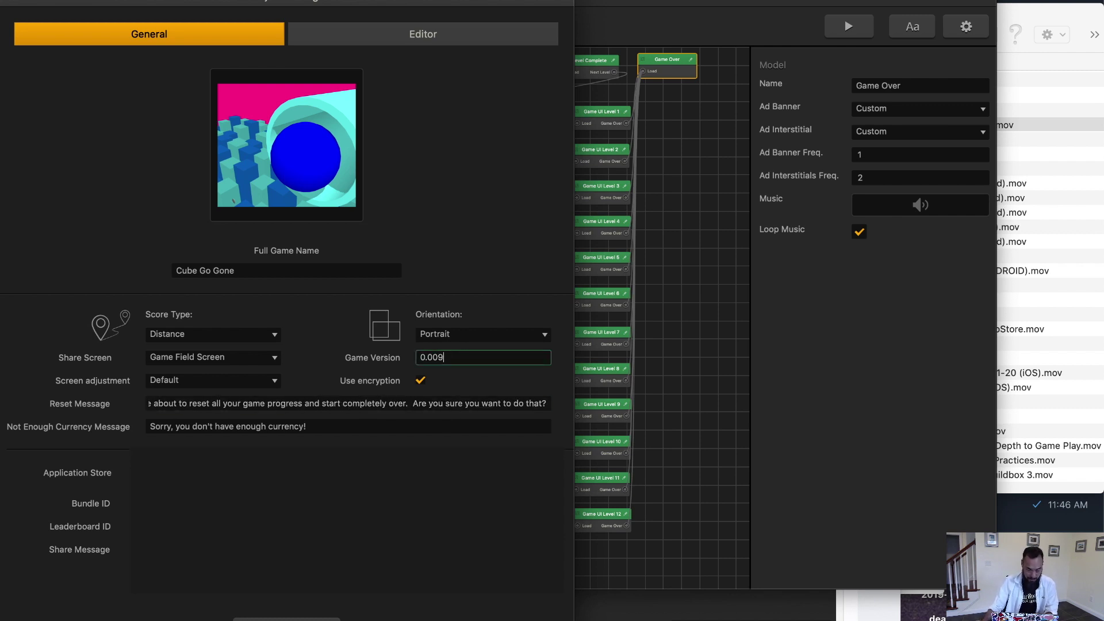
key(Return)
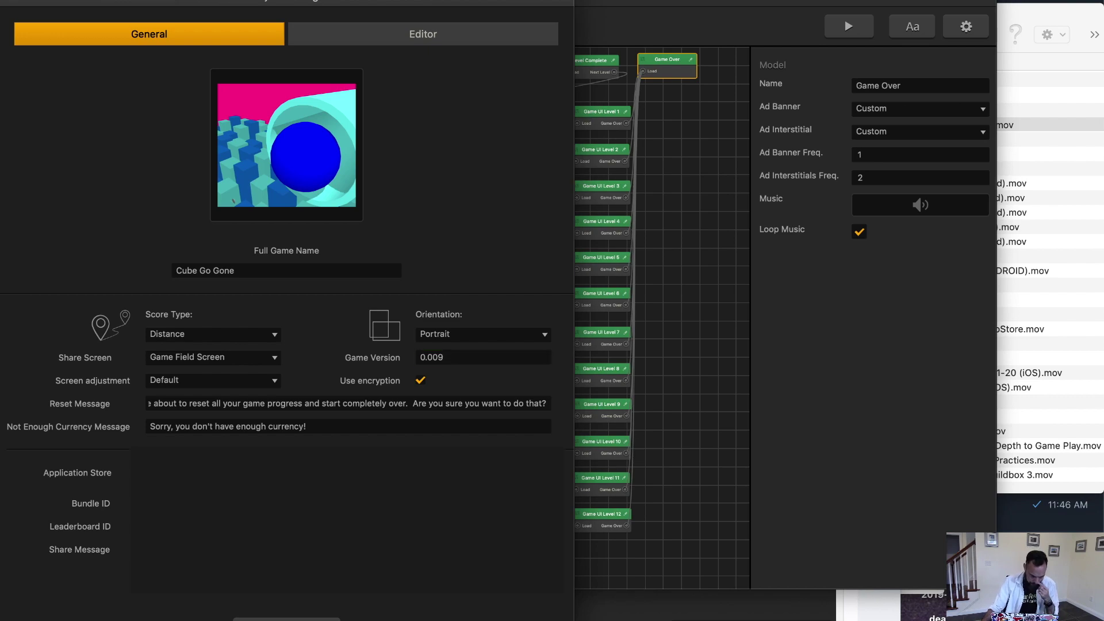
key(super+s)
click(110, 1)
Step: Export the game for iOS and open the ios folder's BBPlayer.xcodeproj in Xcode
mouse_move(161, 74)
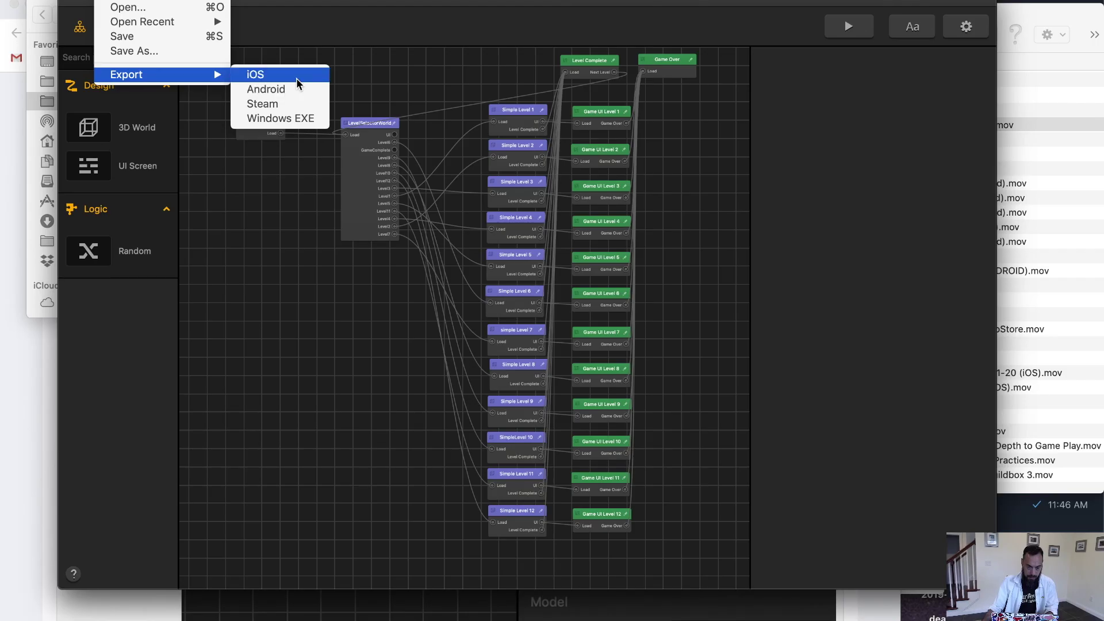
click(297, 79)
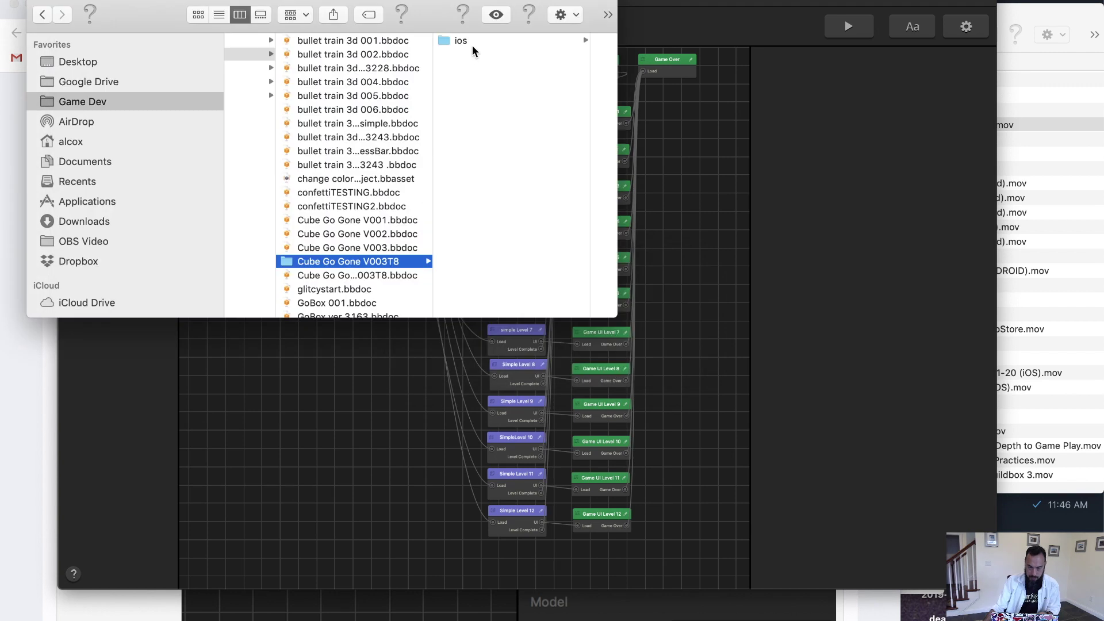
click(471, 45)
click(541, 54)
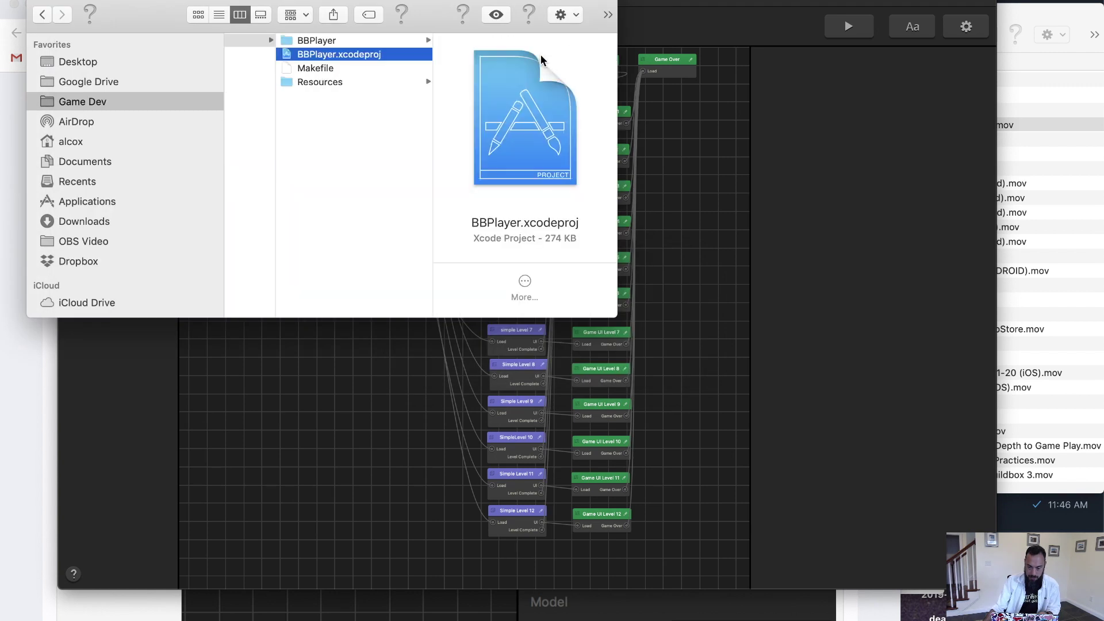
double_click(364, 54)
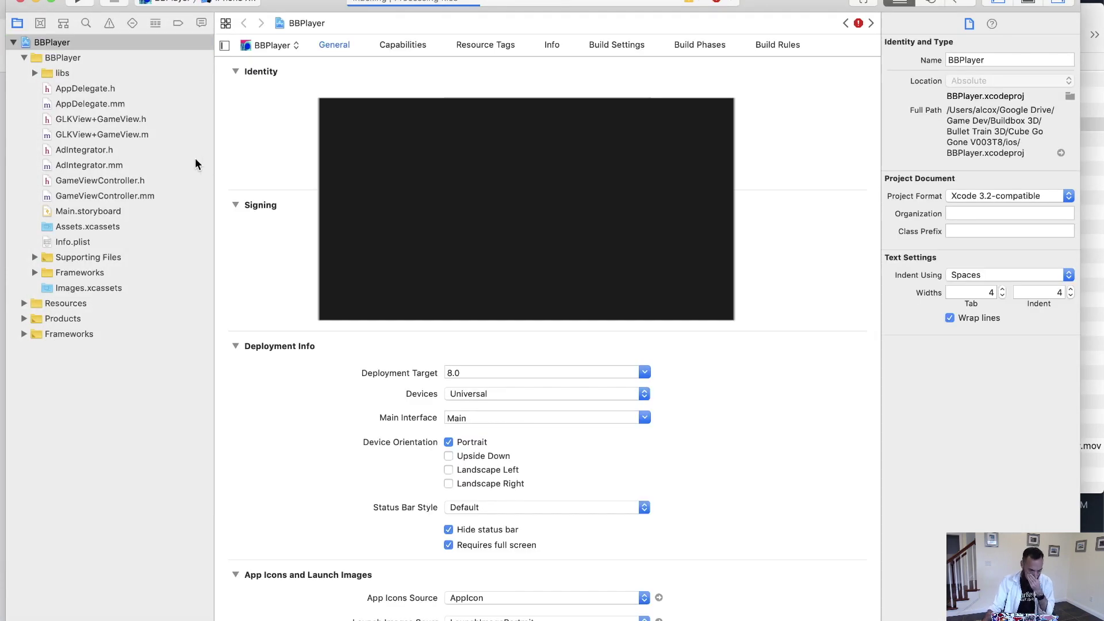
key(ctrl+Up)
click(185, 513)
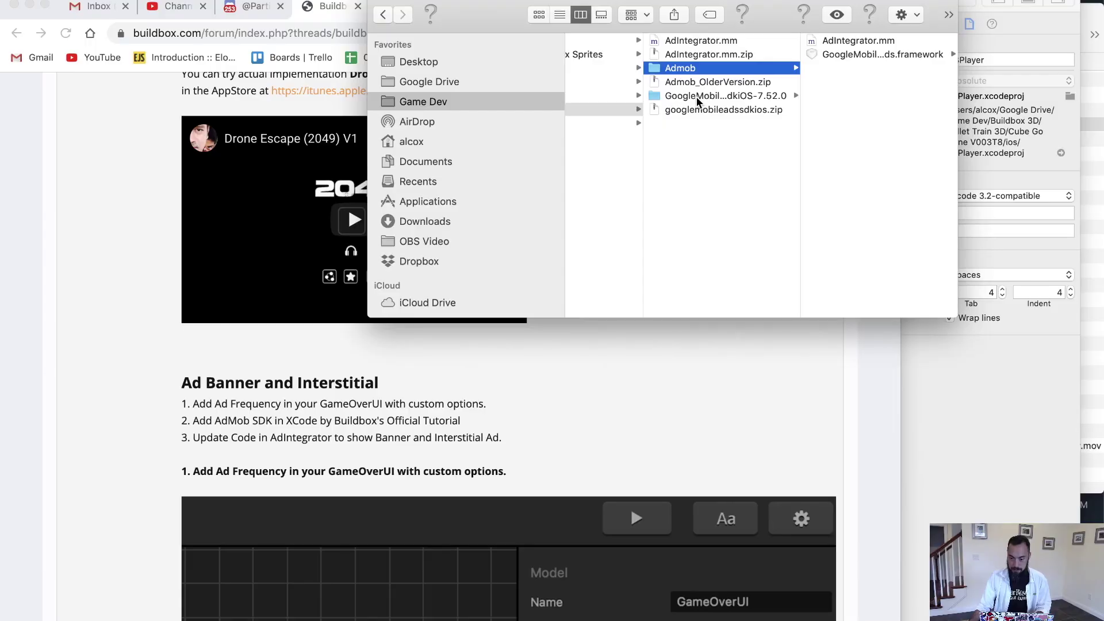
Step: Show the frameworks inside the GoogleMobileAdsSdkiOS-7.52.0 folder in Finder
click(698, 96)
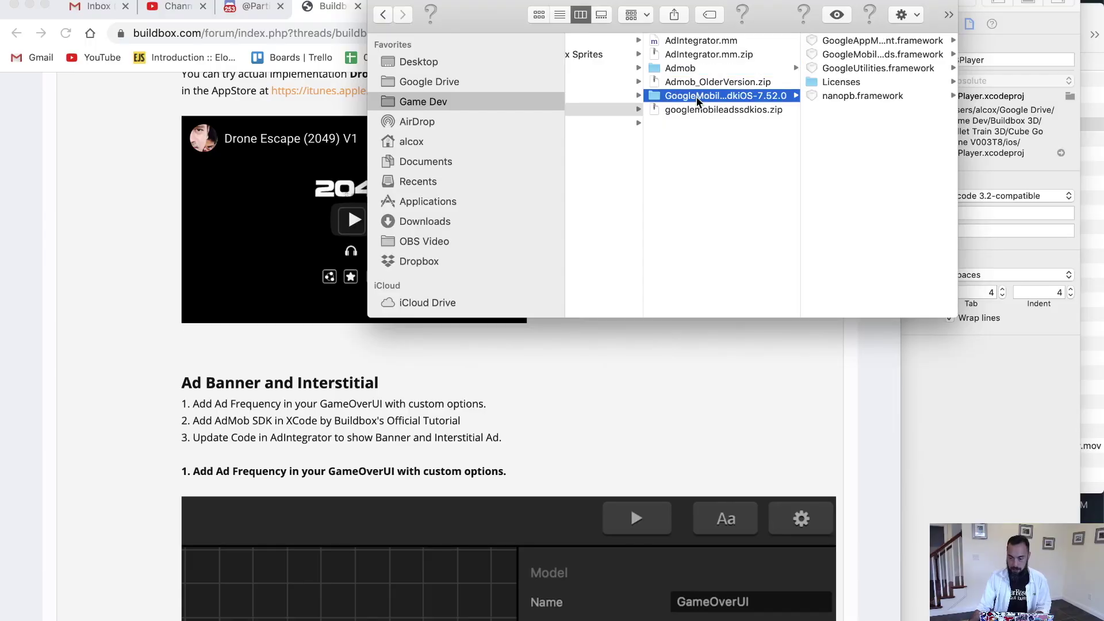
Step: Add GoogleMobileAds.framework to BBPlayer's Frameworks group, copied in for the BBPlayer target
click(713, 70)
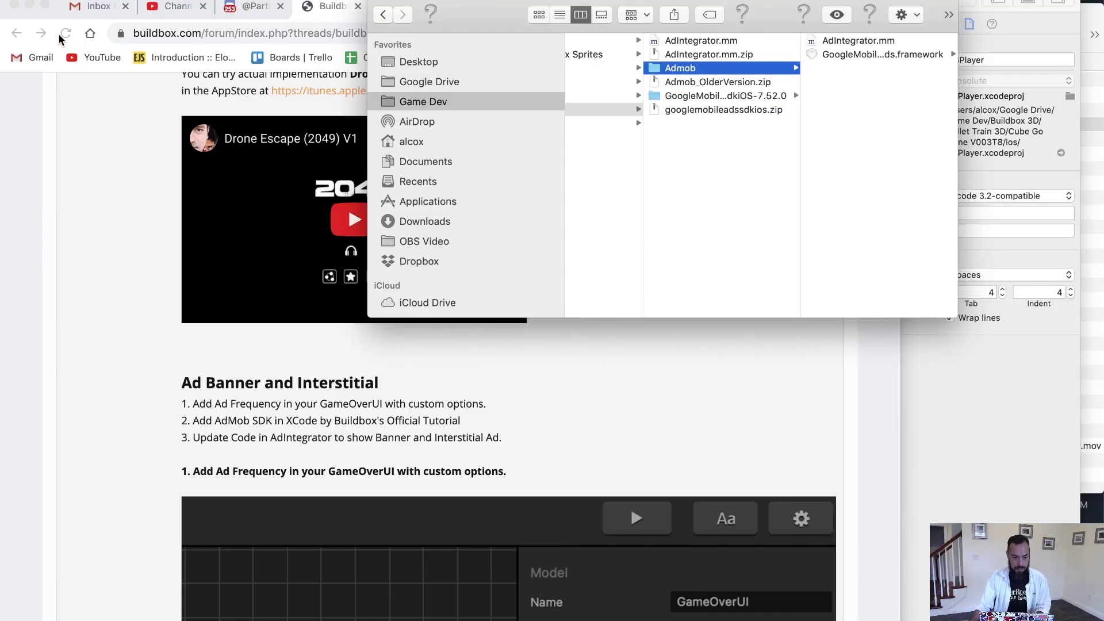
click(29, 4)
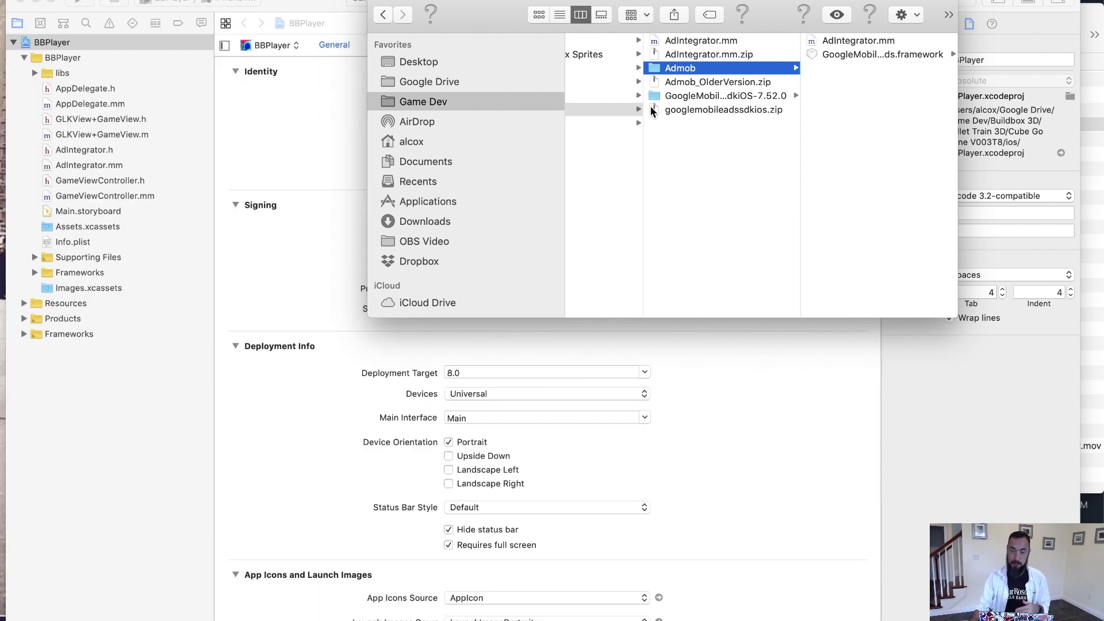
drag(862, 54, 70, 338)
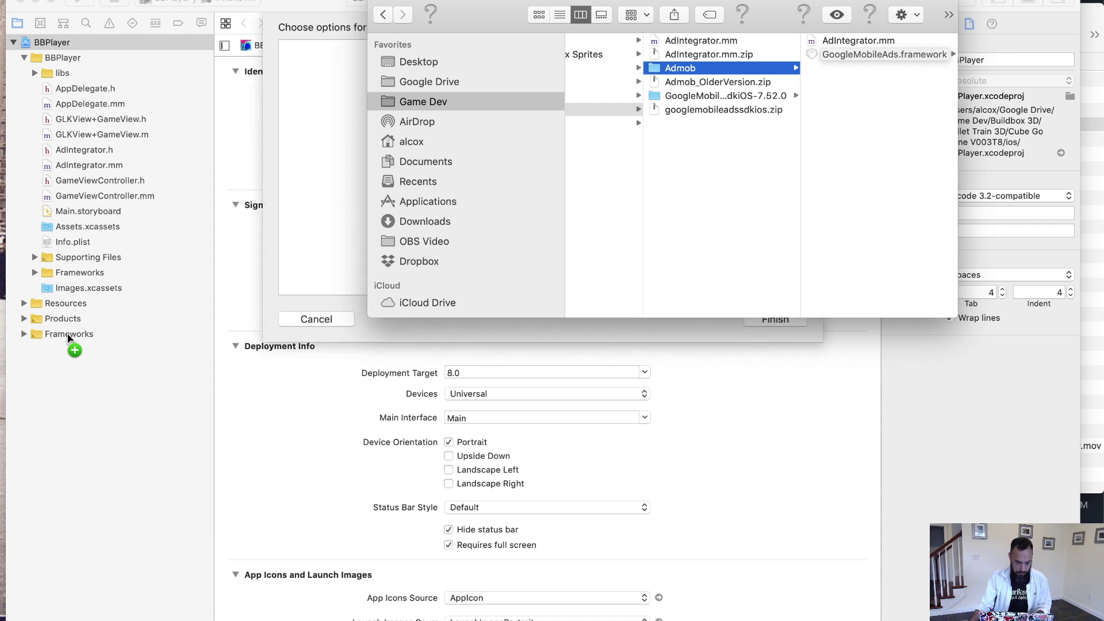
click(330, 207)
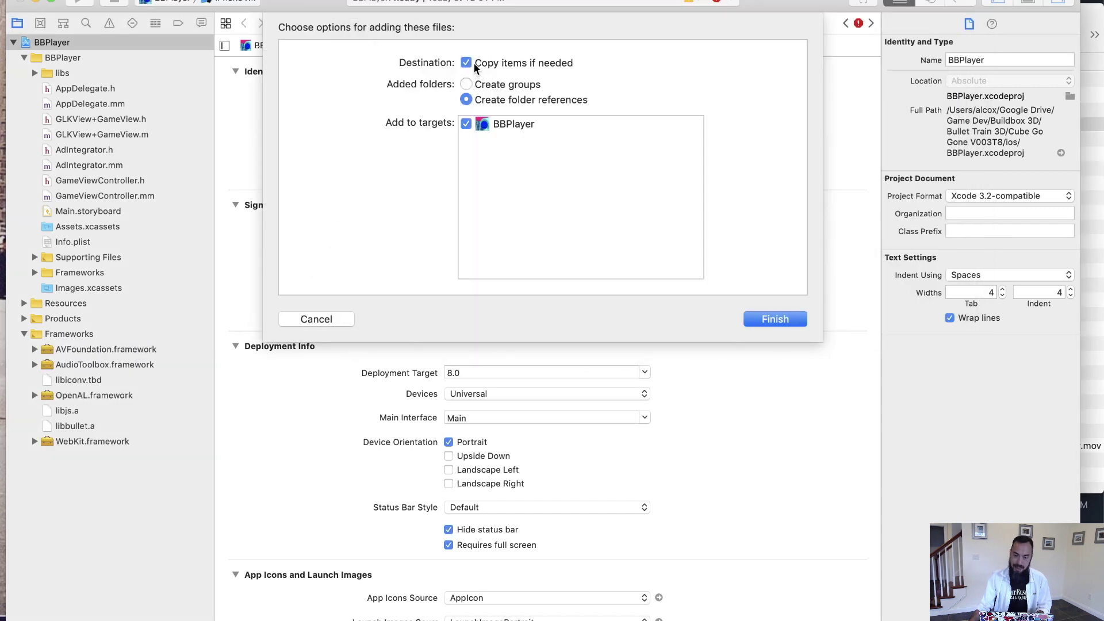
click(777, 320)
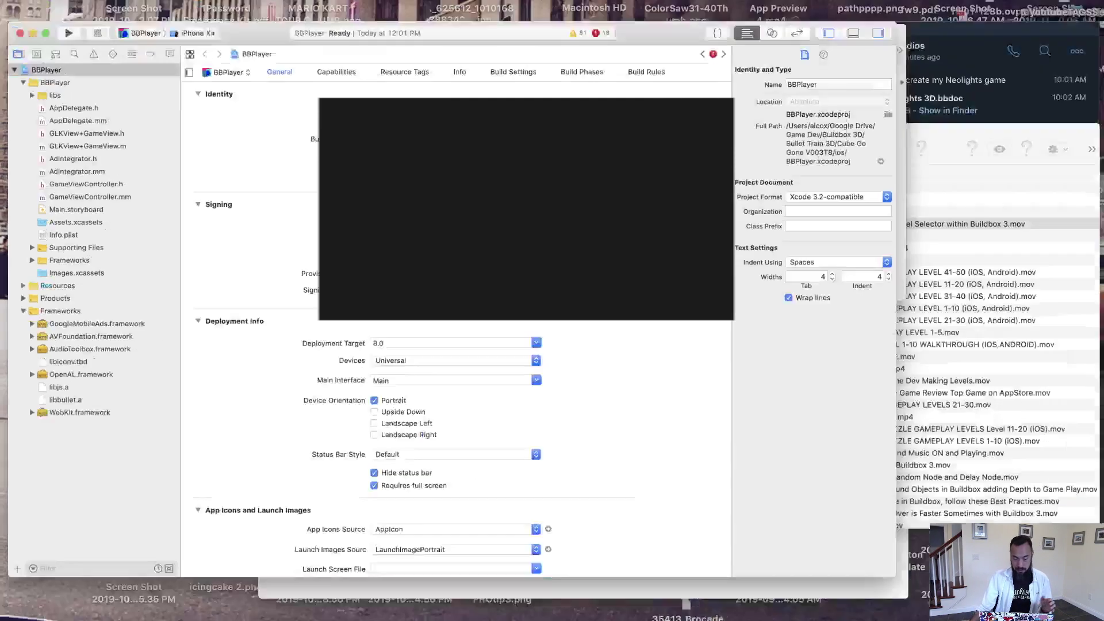
Step: Open the new AdIntegrator.mm from the Admob folder in its own Xcode window
key(ctrl+Up)
click(85, 197)
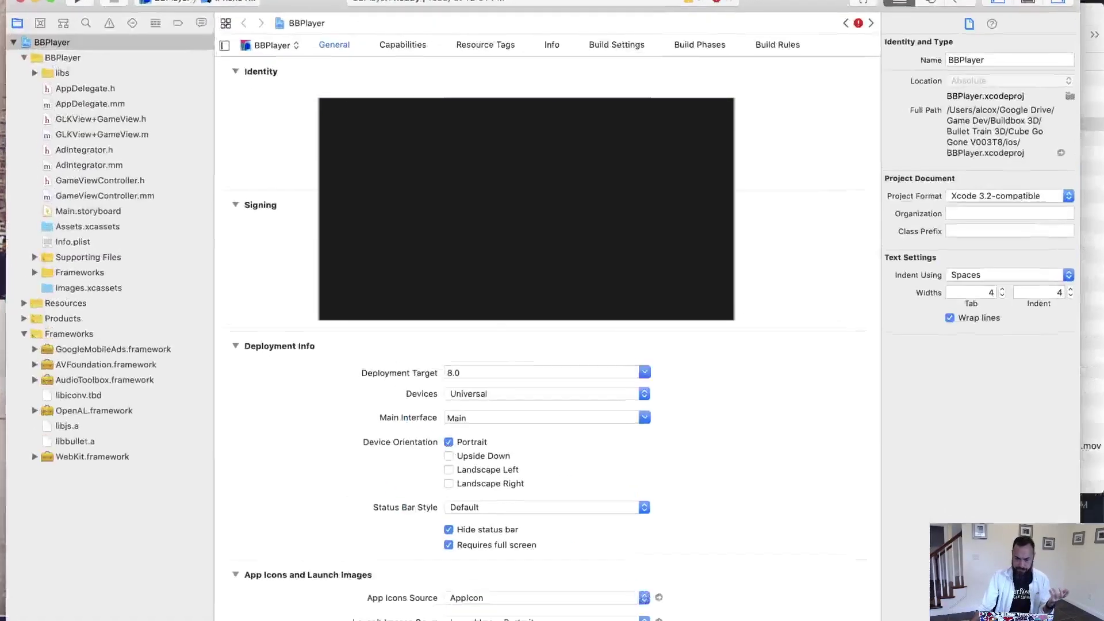
key(ctrl+Up)
click(961, 506)
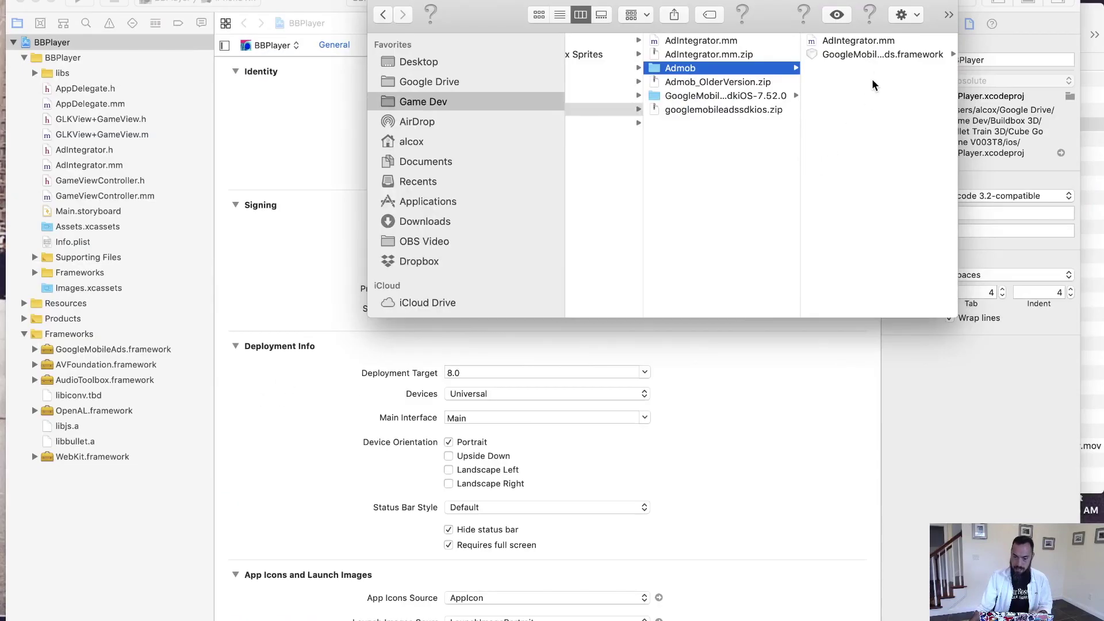
double_click(859, 41)
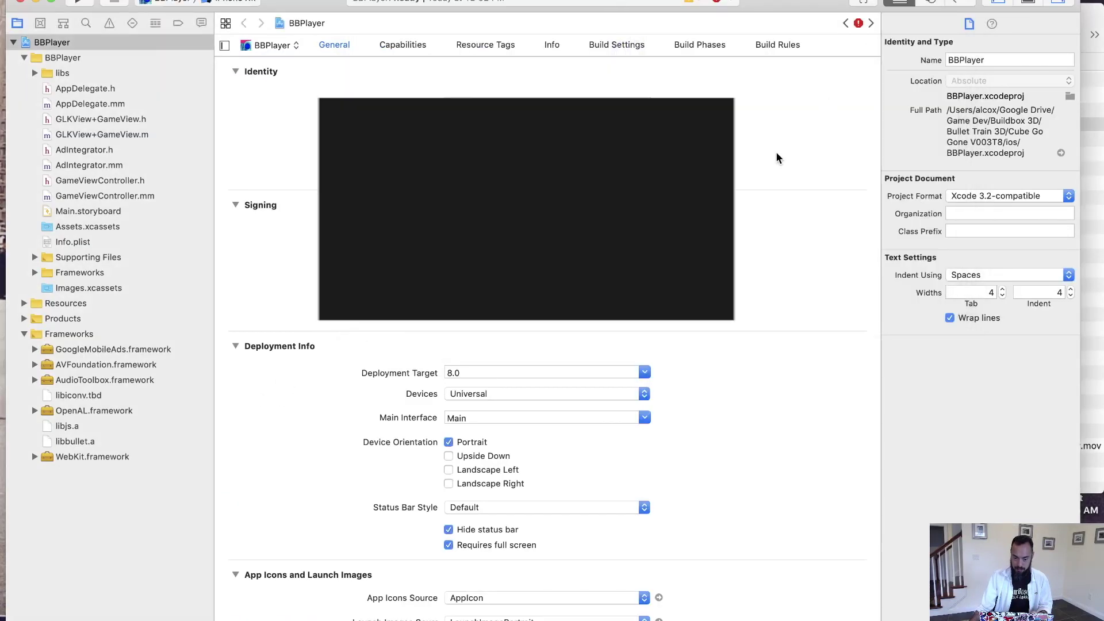
Step: Replace AdIntegrator.mm with the new AdMob code and locate its placeholder application and banner IDs
key(super+a)
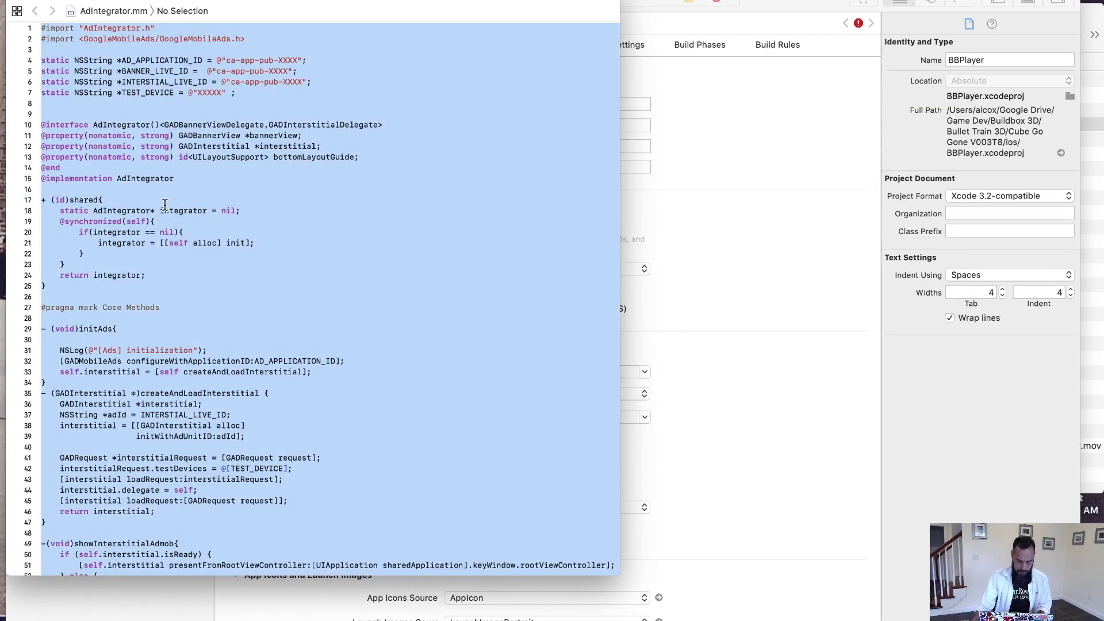
click(625, 359)
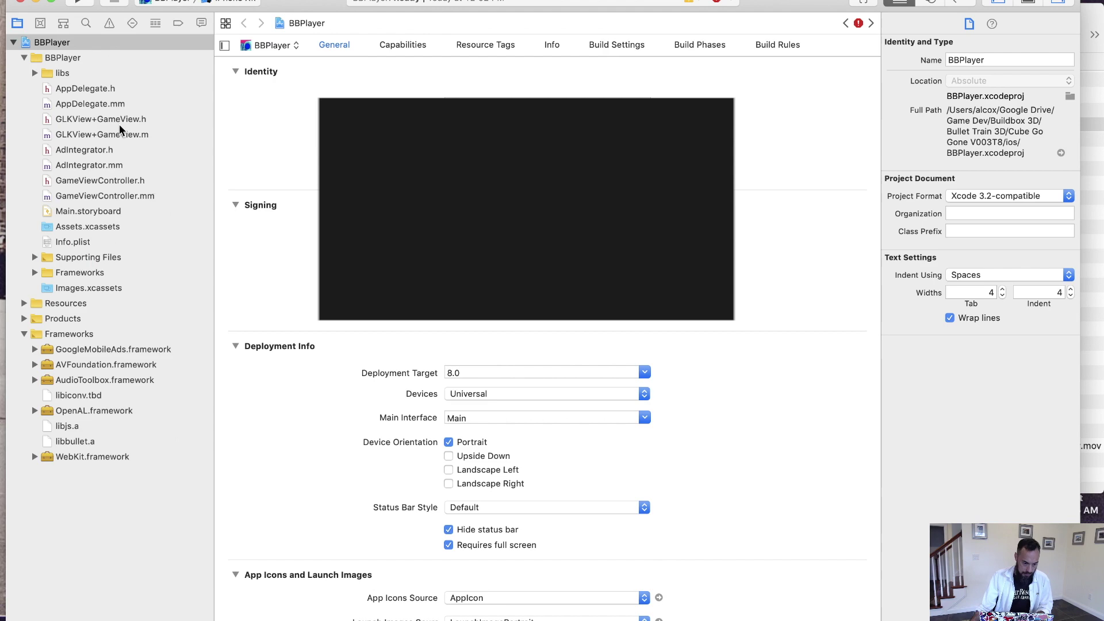
click(82, 168)
click(358, 273)
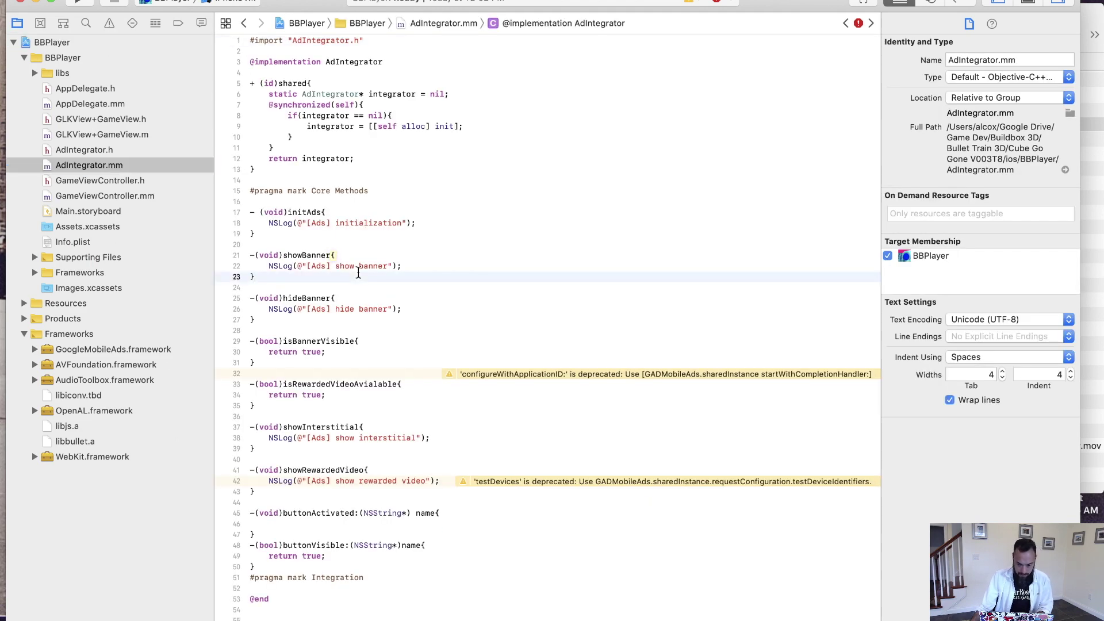
key(super+a)
key(super+v)
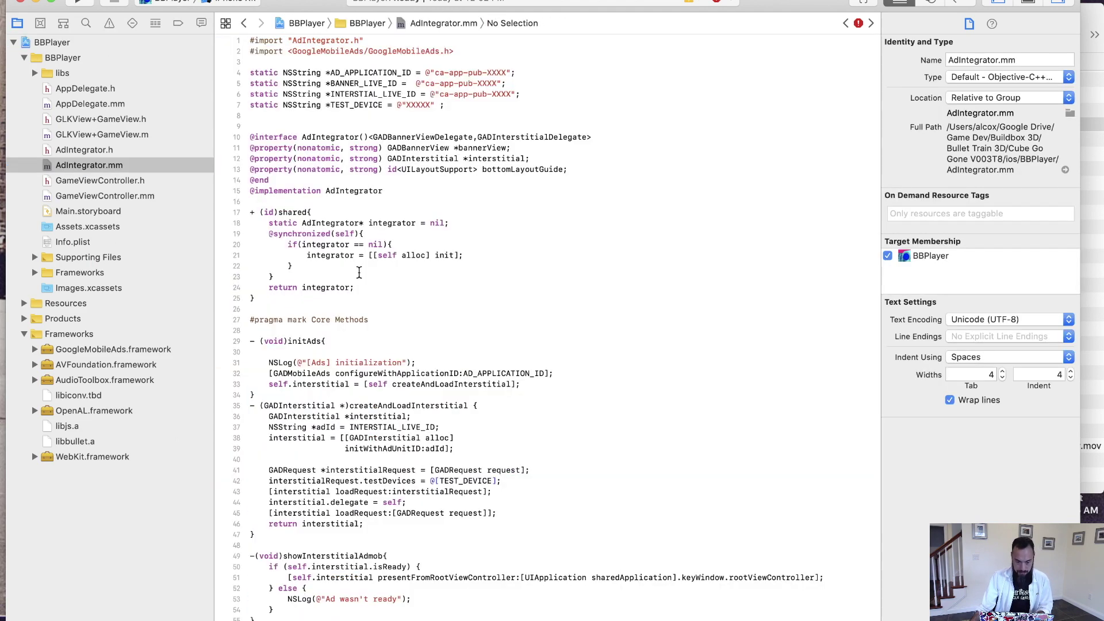
drag(435, 72, 506, 73)
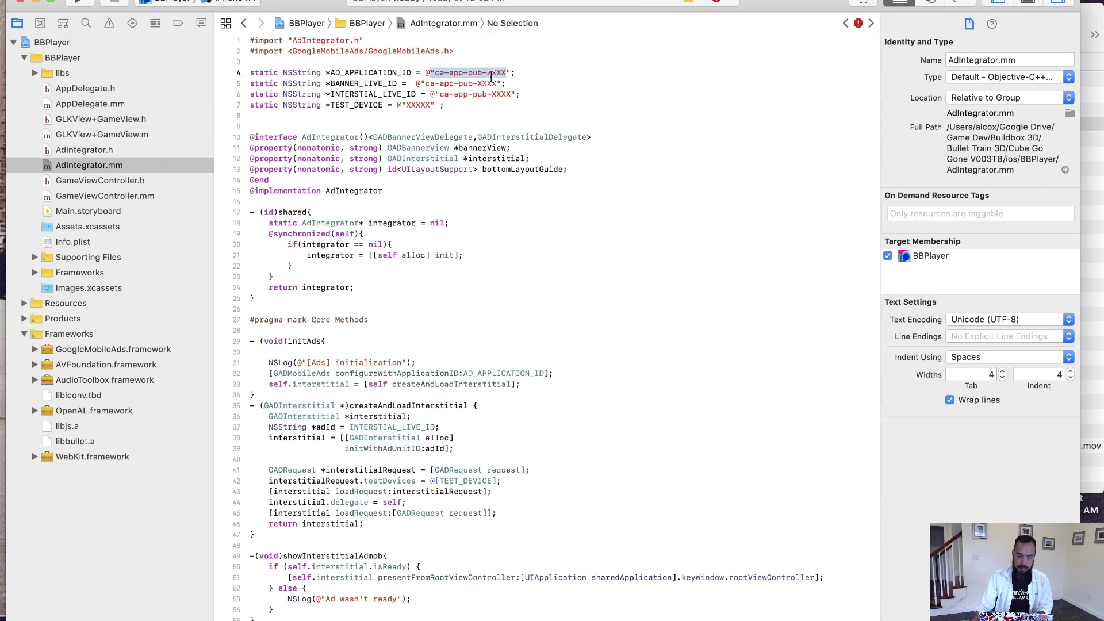
drag(427, 84, 514, 99)
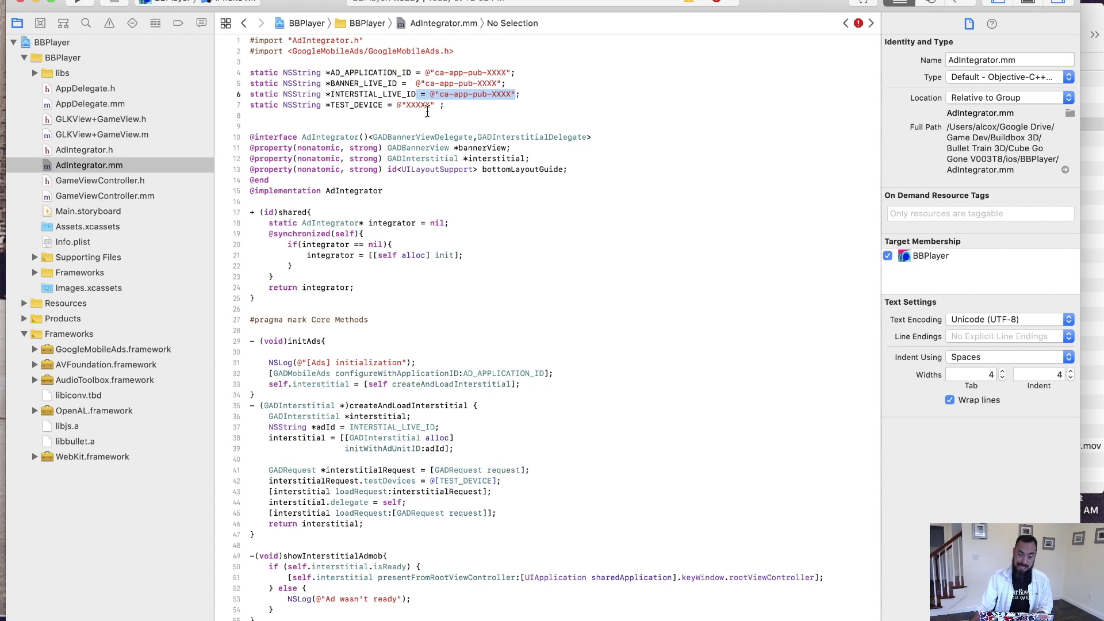
Step: Copy the AppDelegate snippet, lines 3-14, from the snippet file
key(ctrl+Up)
key(Escape)
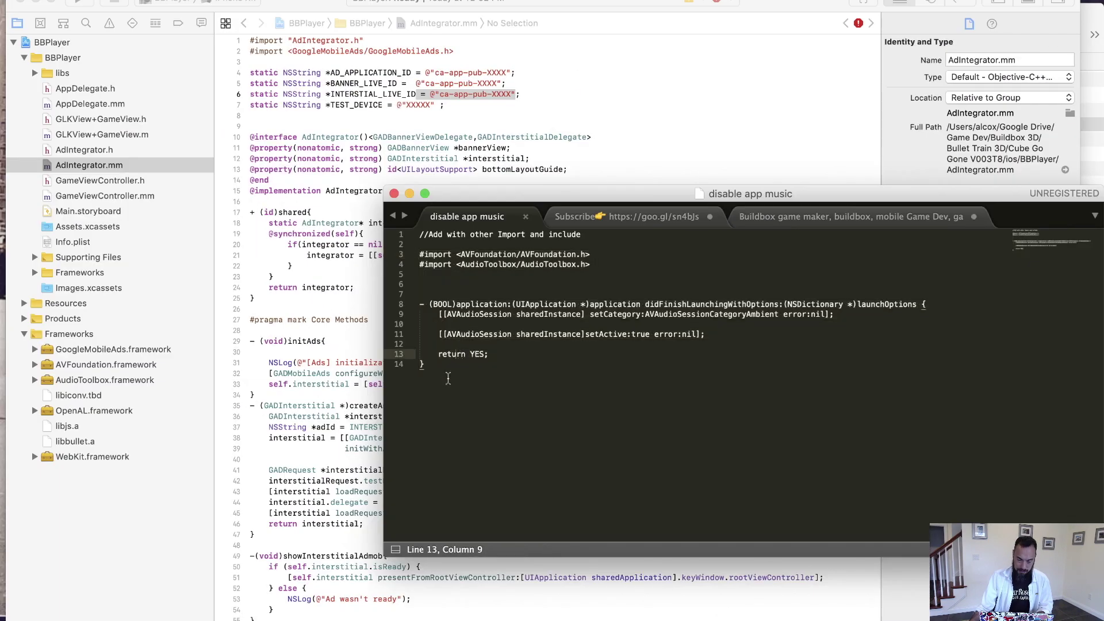
drag(447, 378, 327, 263)
key(super+c)
click(370, 148)
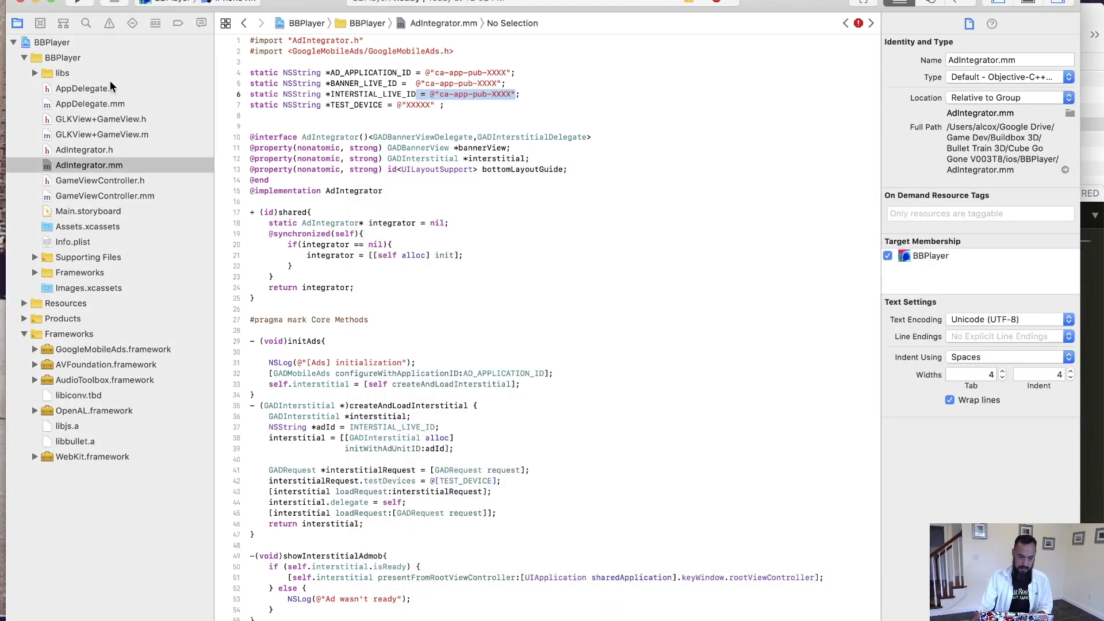
Step: Add the AVFoundation/AudioToolbox imports to AppDelegate.mm and swap in the AVAudioSession launch method
click(103, 104)
click(569, 158)
key(Return)
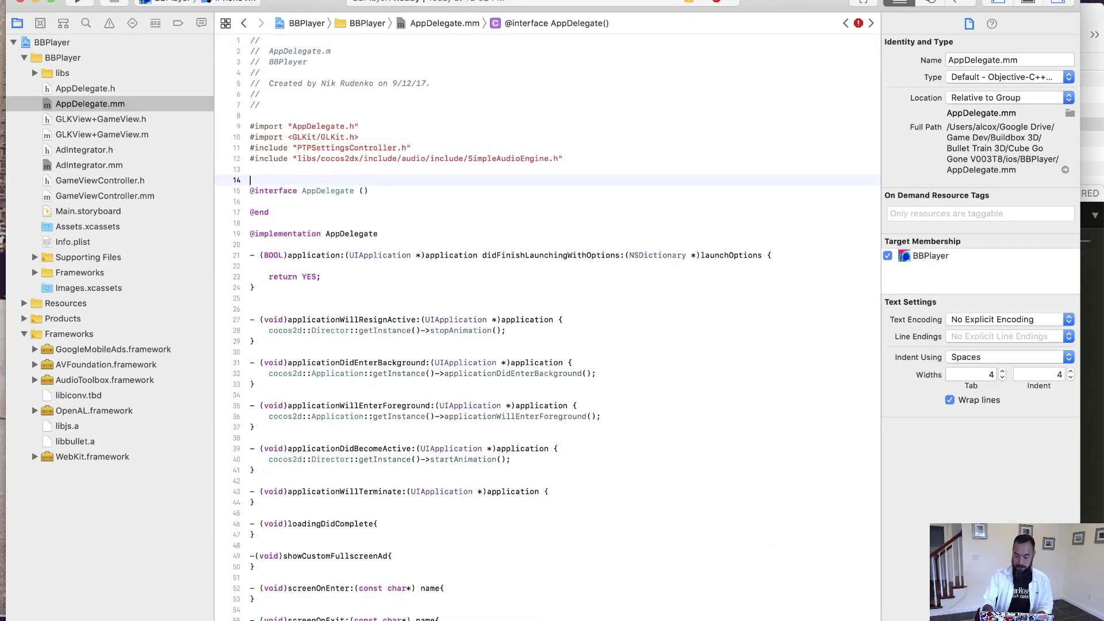
key(super+v)
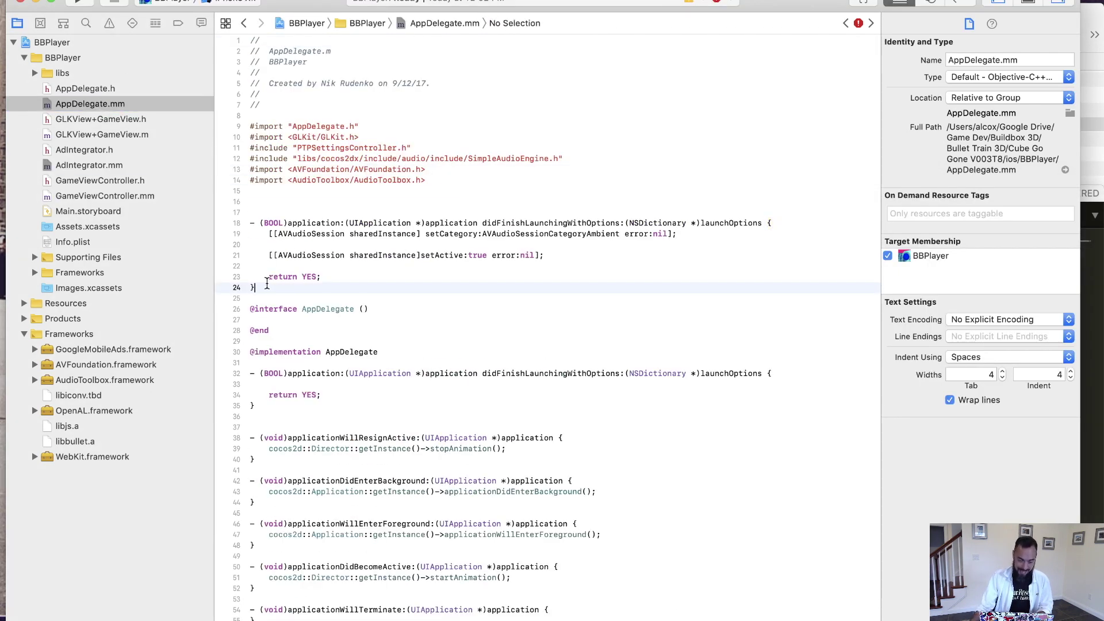
drag(266, 284, 241, 223)
key(super+x)
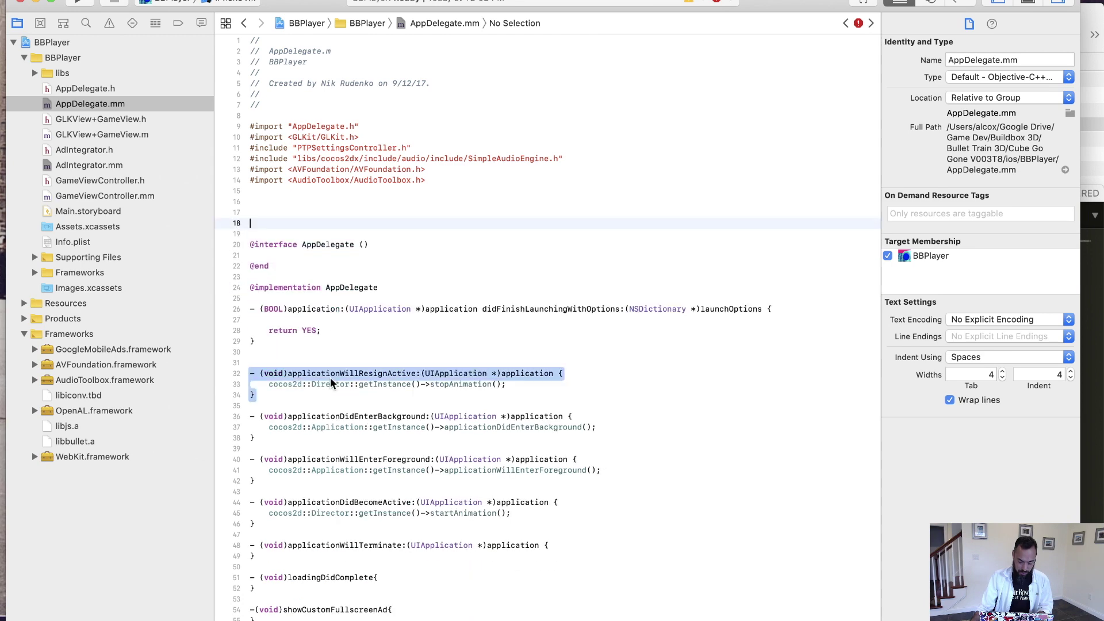
drag(256, 343, 259, 319)
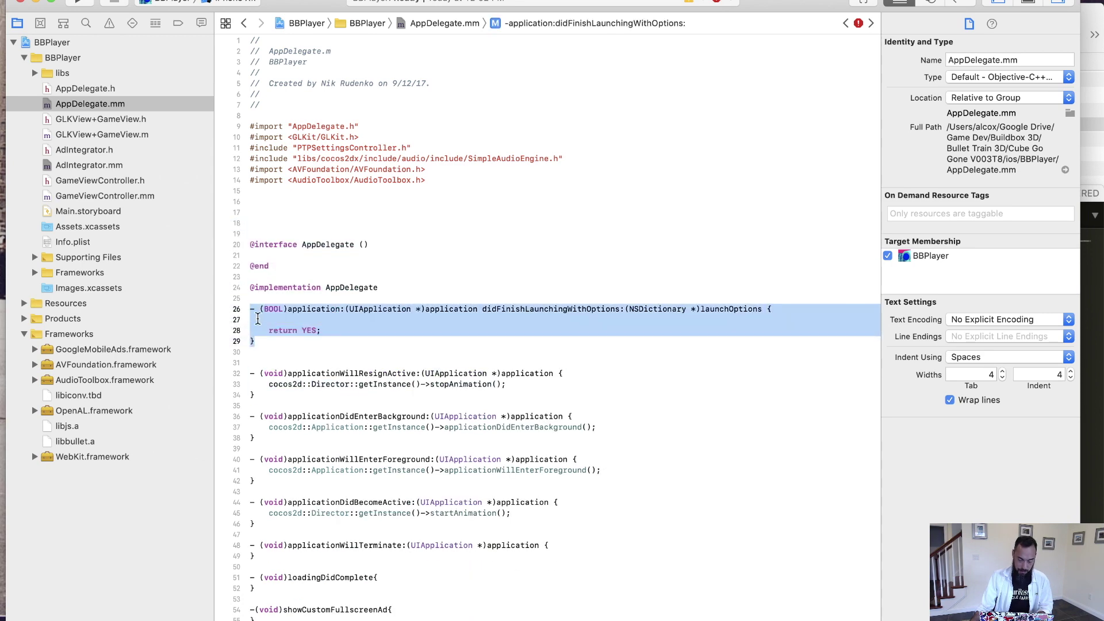
key(super+v)
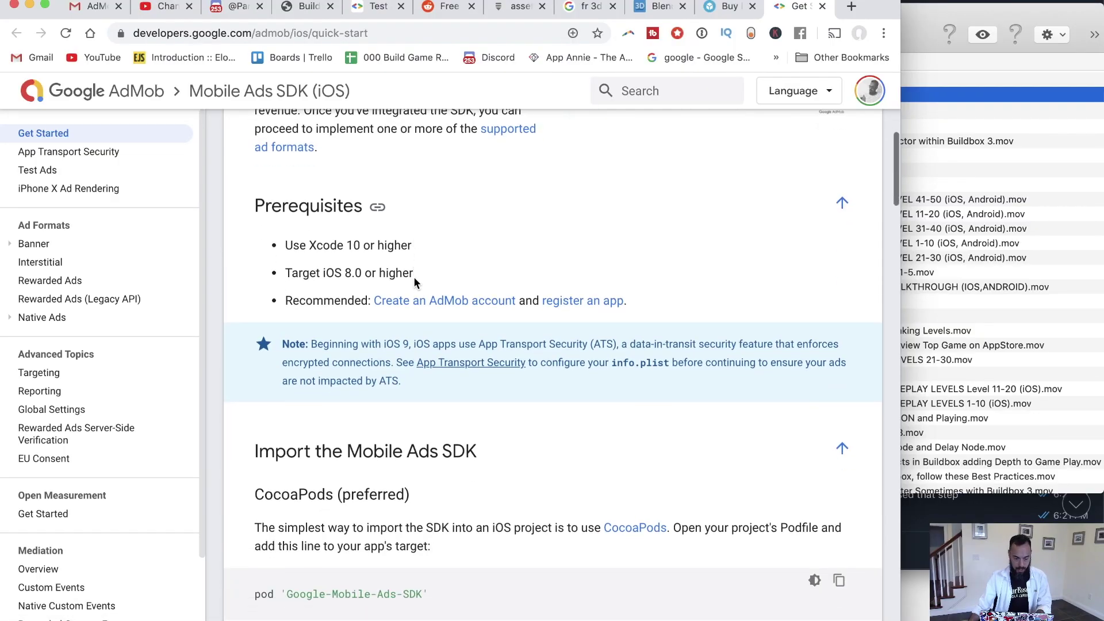
Step: Select the sample GADApplicationIdentifier key and value in AdMob's Info.plist quick-start guide
scroll(414, 281, down, 11)
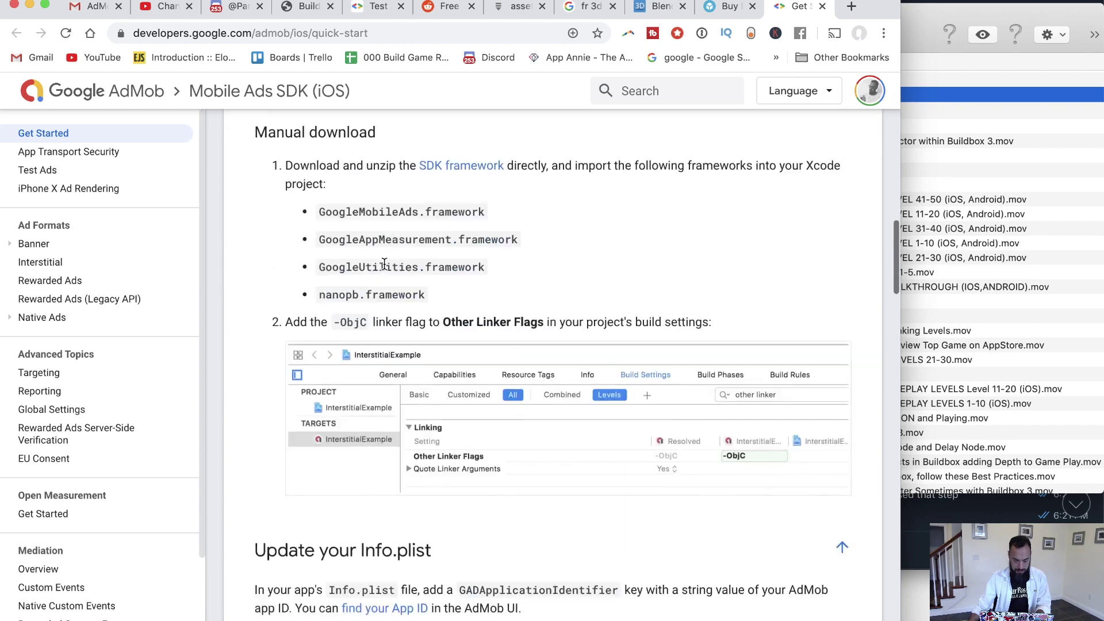
scroll(384, 264, down, 6)
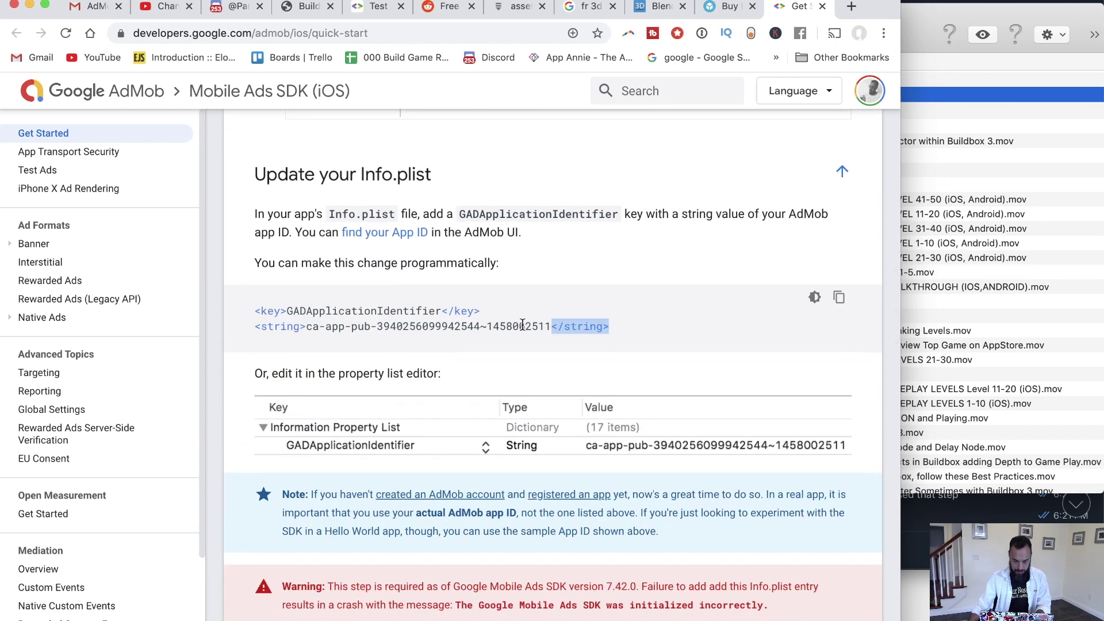
drag(522, 325, 289, 318)
key(ctrl+Up)
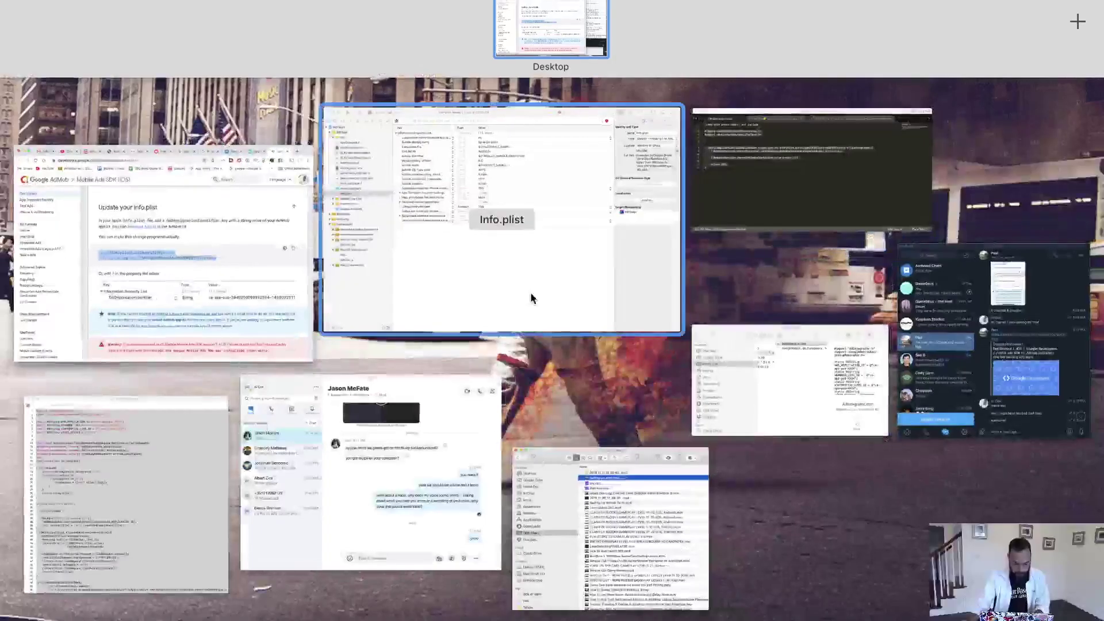
Step: Paste a GADApplicationIdentifier entry with the AdMob app ID into Info.plist and run the build
click(495, 259)
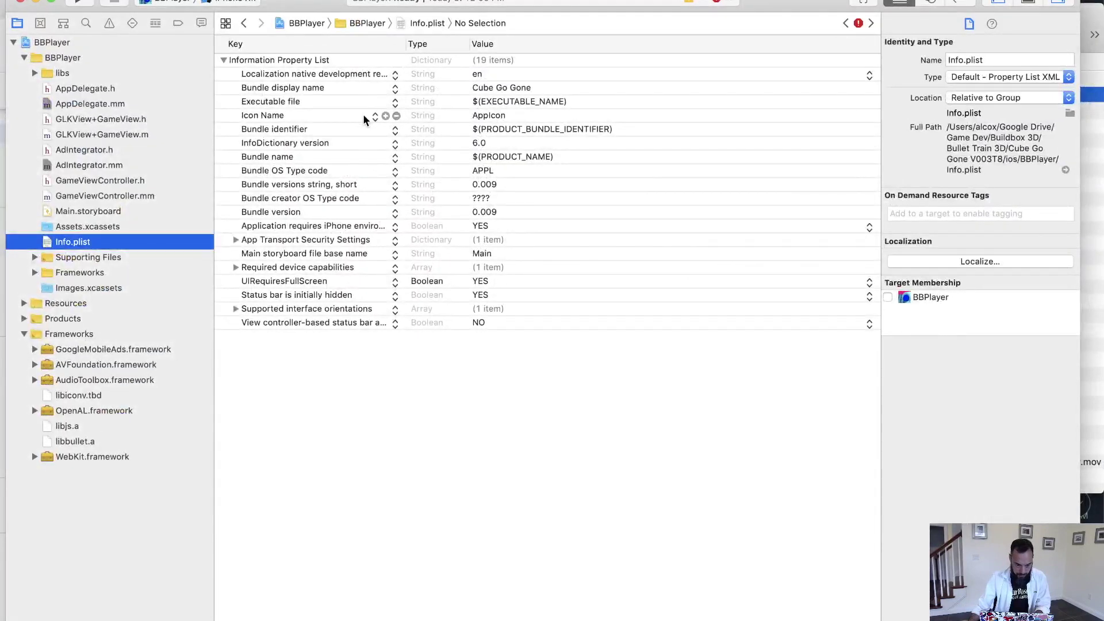
key(super+v)
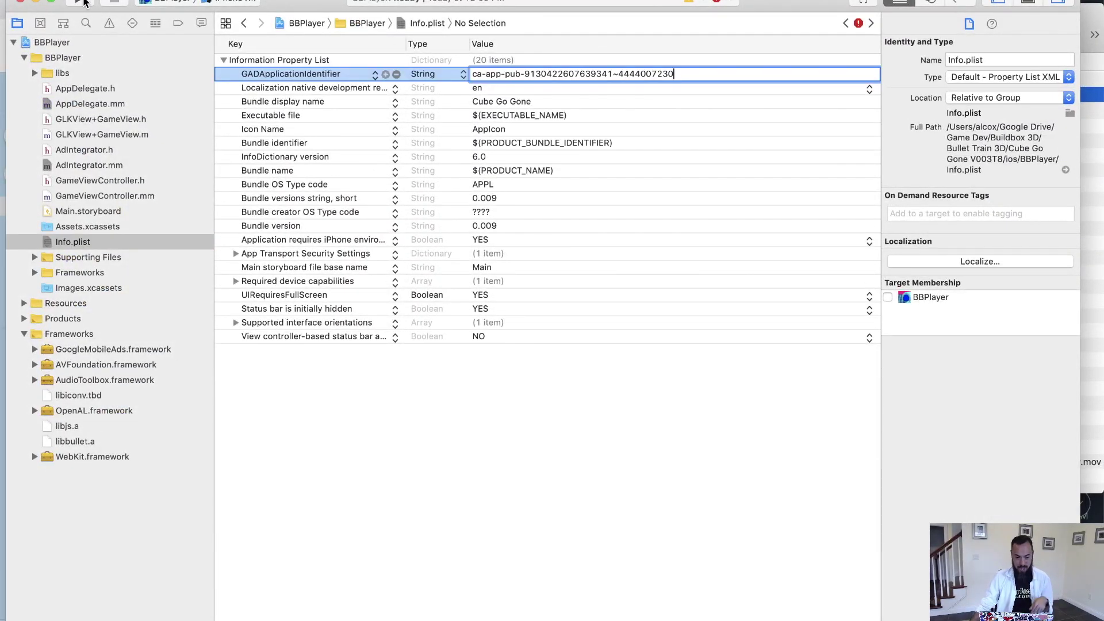
click(83, 3)
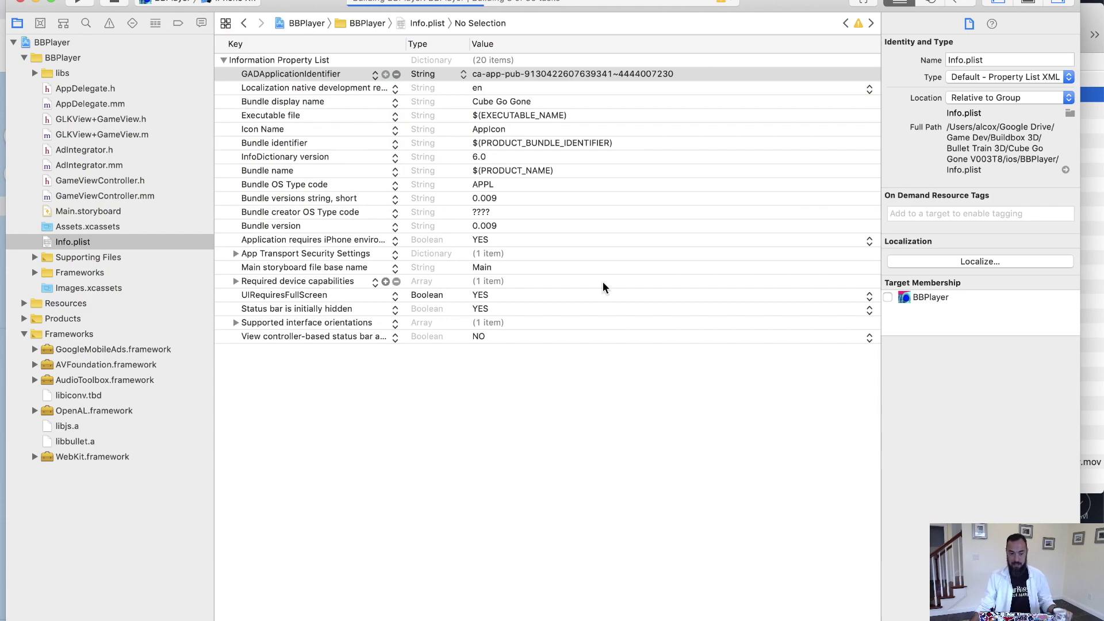
Step: Inspect the _CMTimeSubtract undefined symbol error and its full link transcript in the build issues
key(ctrl+Up)
click(369, 197)
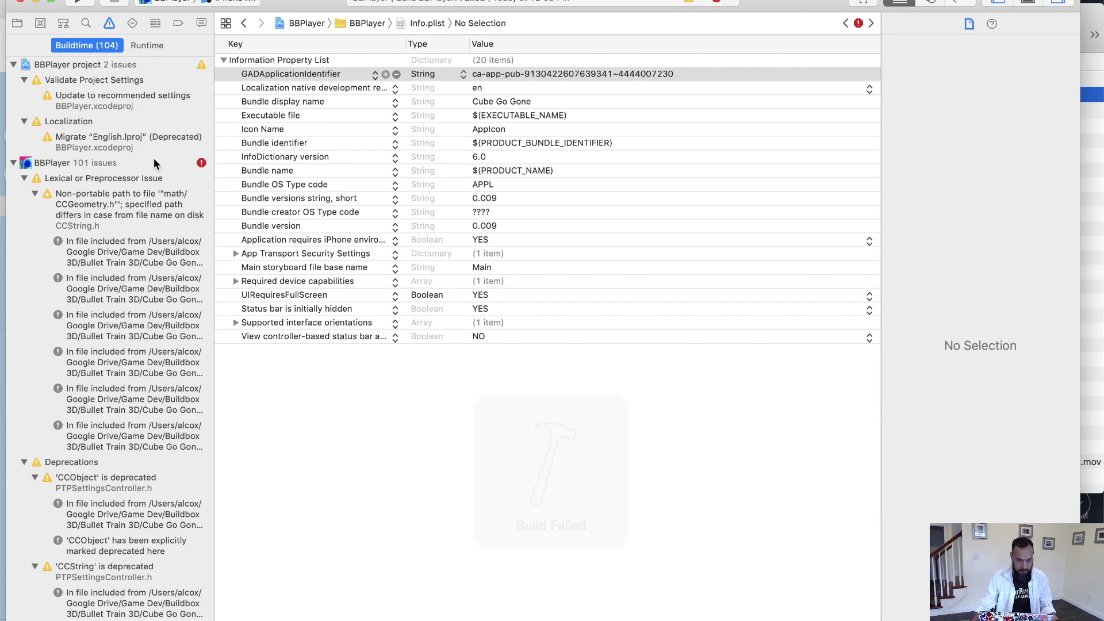
click(153, 161)
scroll(144, 287, down, 10)
click(105, 292)
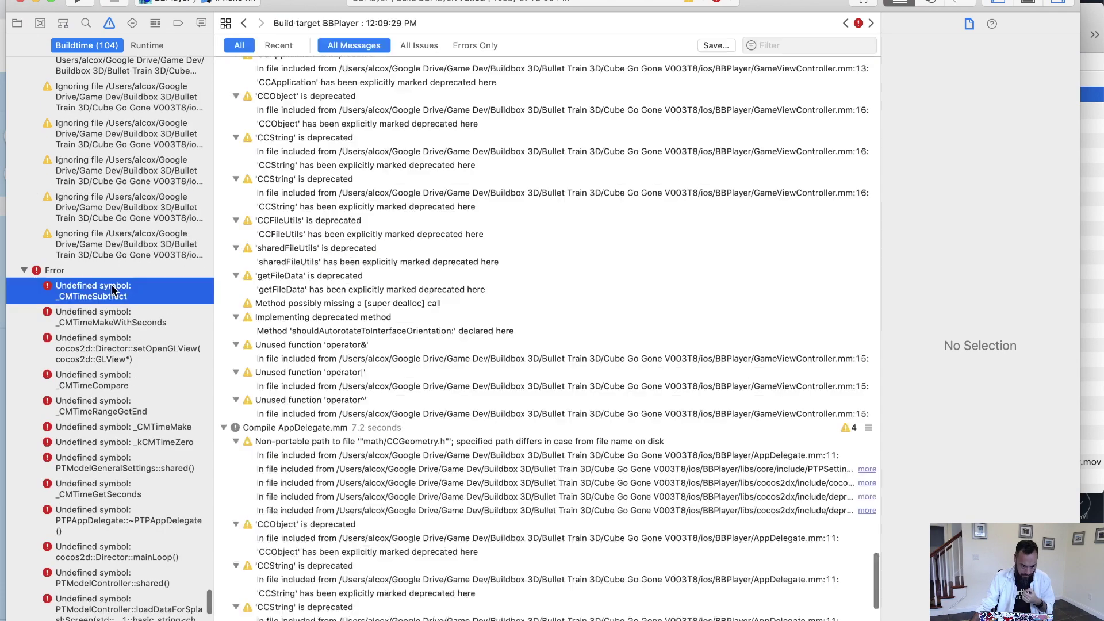
click(592, 441)
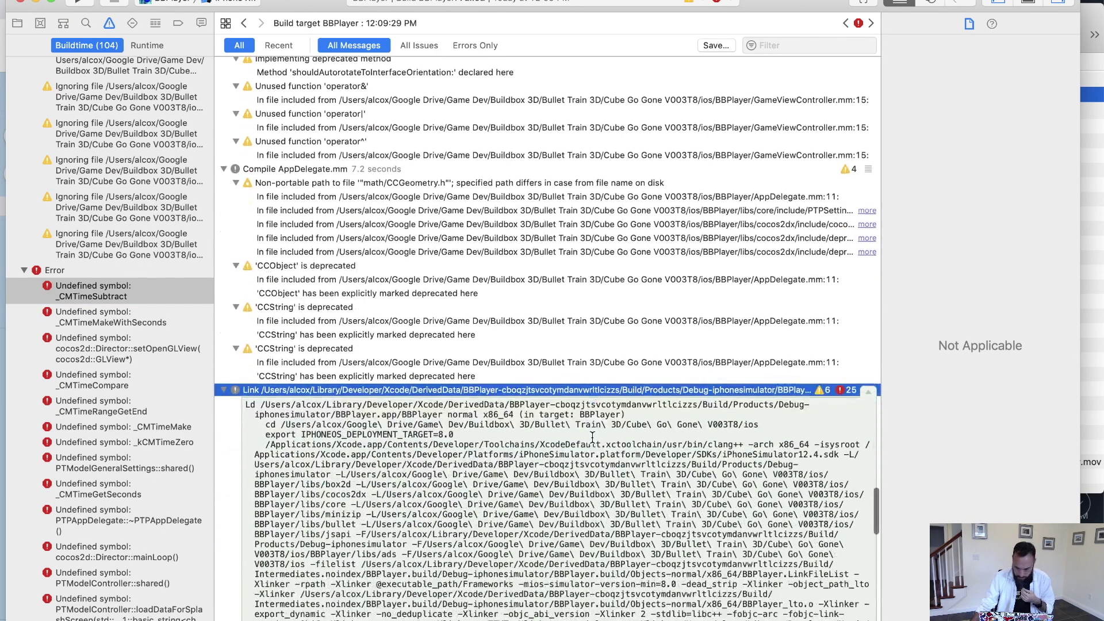
Step: Bring up the AdMob iOS quick-start guide in Chrome
key(super+Tab)
click(234, 8)
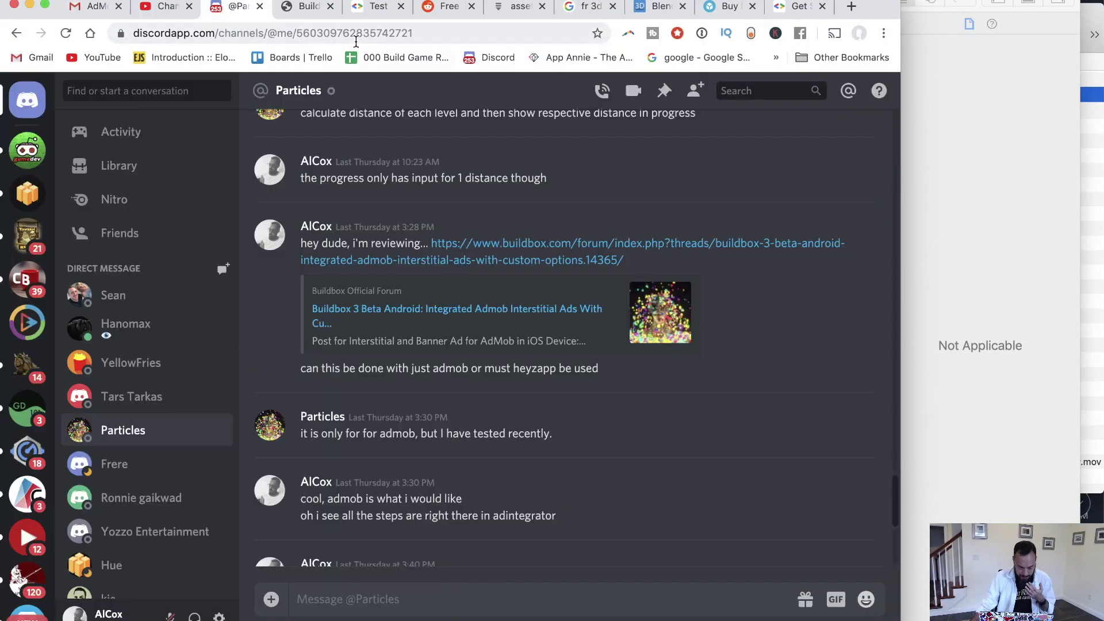
click(784, 8)
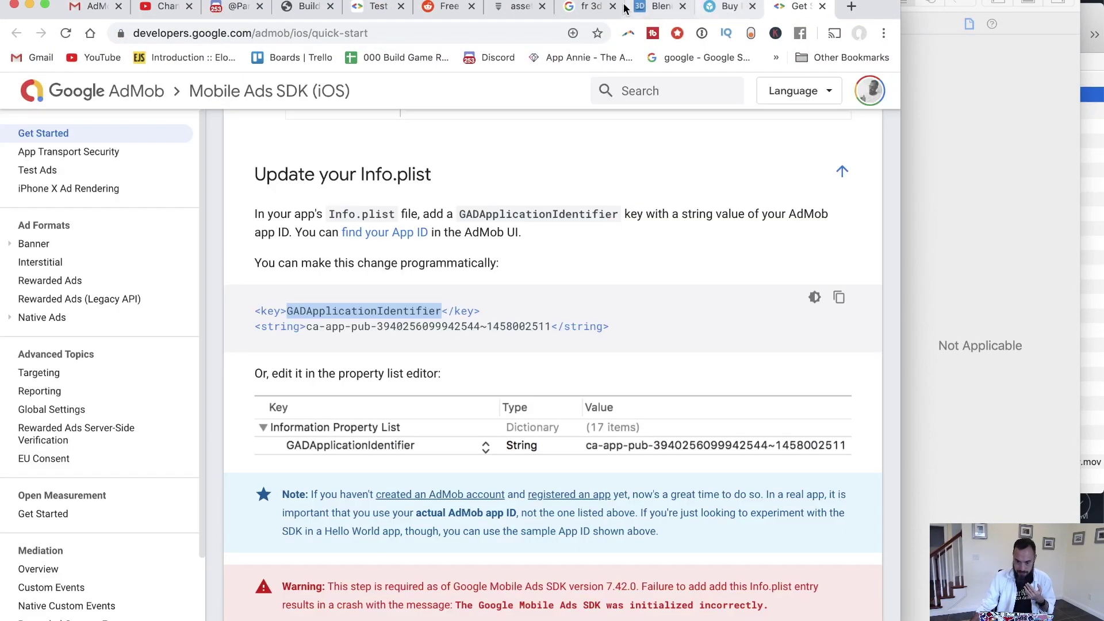